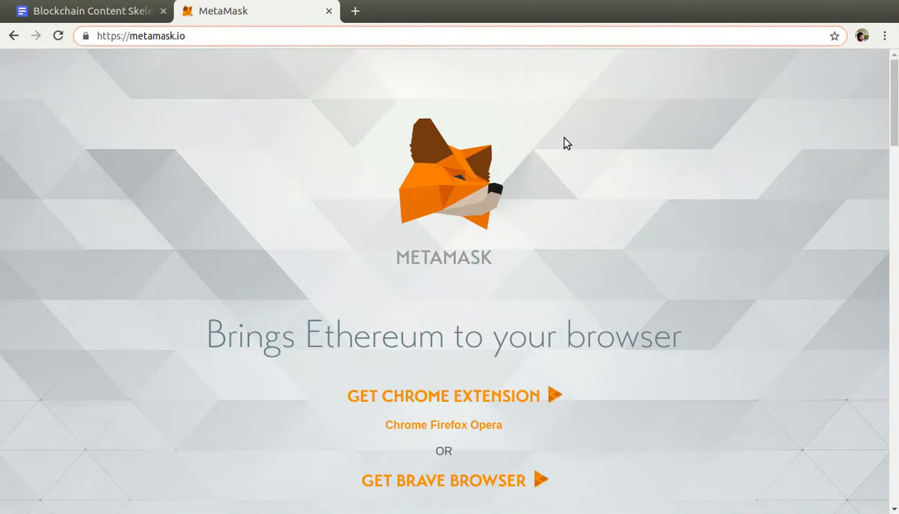
Open MetaMask's Chrome Web Store page from the MetaMask site and add the extension to Chrome.
{"action": "left_click", "coordinate": [500, 396]}
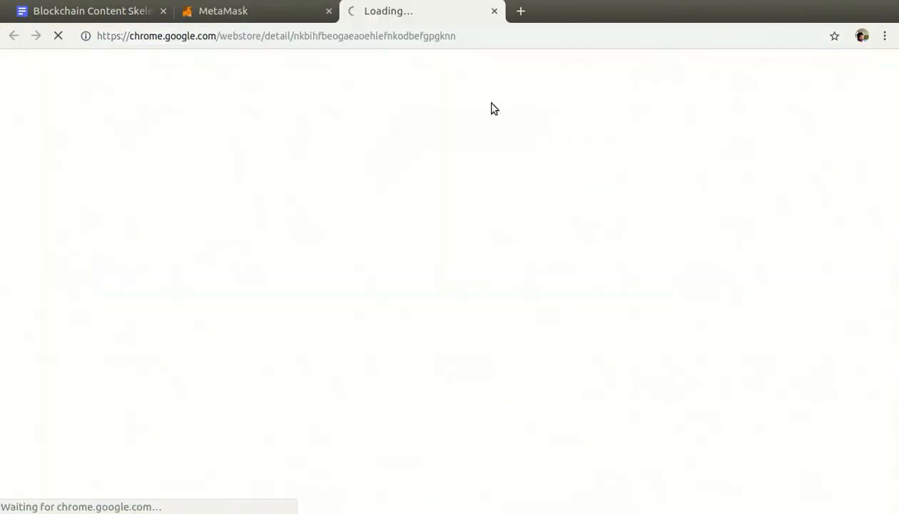
{"action": "left_click", "coordinate": [291, 14]}
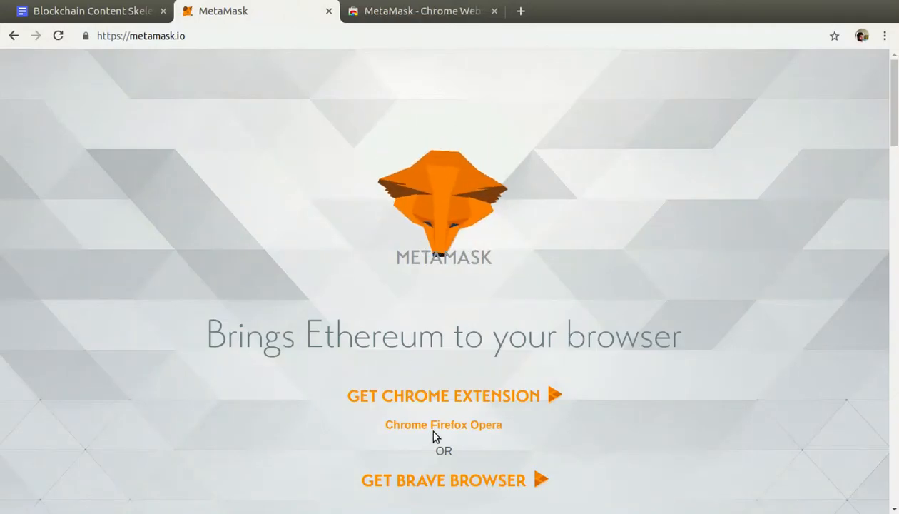
{"action": "left_click_drag", "start_coordinate": [432, 431], "coordinate": [474, 431]}
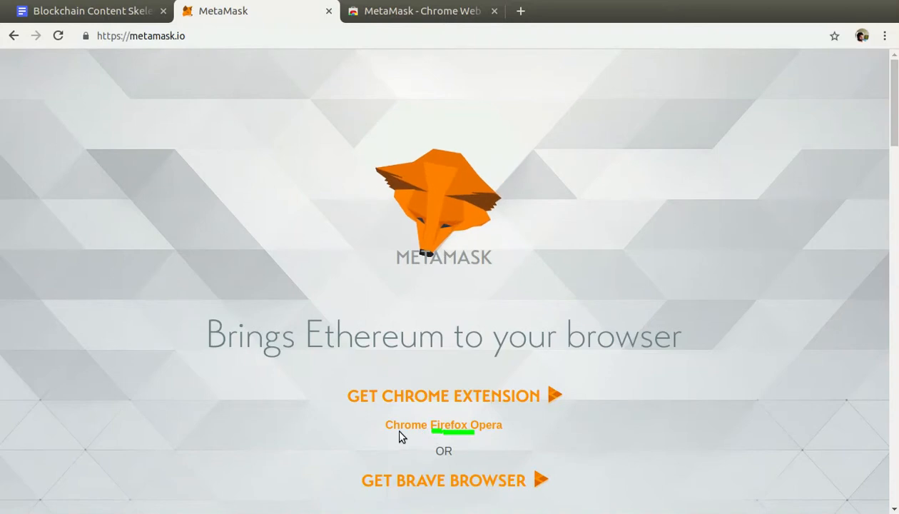
{"action": "left_click_drag", "start_coordinate": [468, 431], "coordinate": [502, 435]}
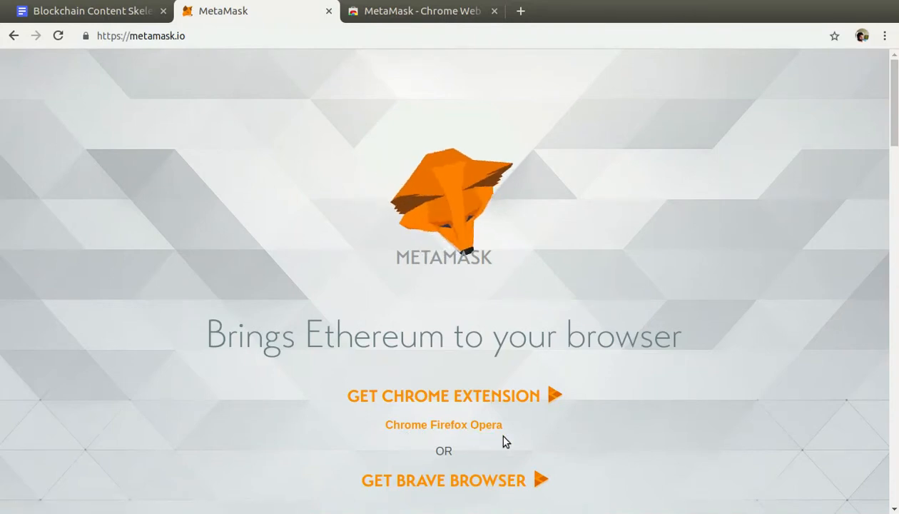
{"action": "left_click", "coordinate": [354, 17]}
{"action": "left_click", "coordinate": [717, 164]}
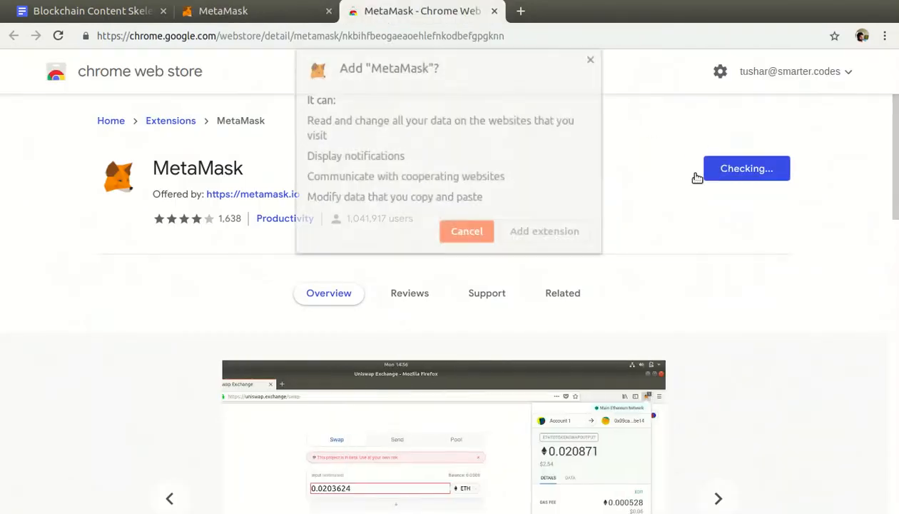
{"action": "left_click", "coordinate": [509, 239]}
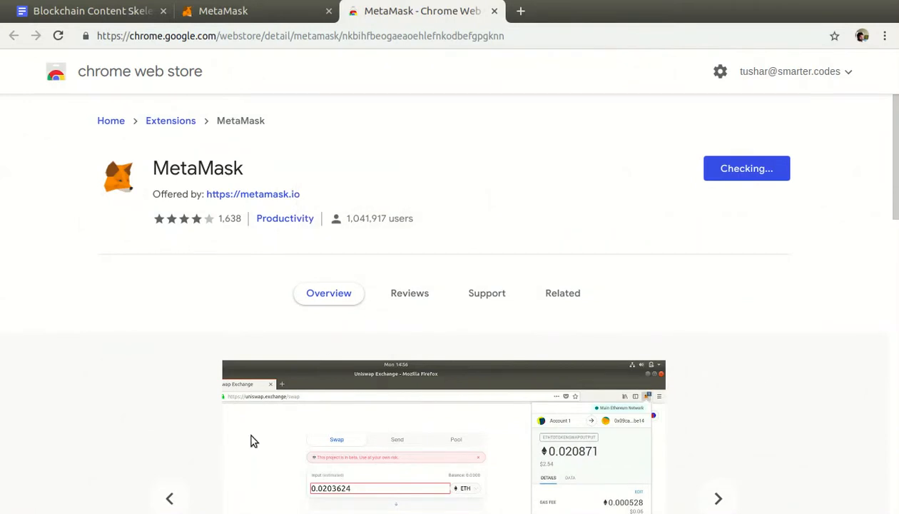
{"action": "mouse_move", "coordinate": [121, 354]}
{"action": "left_mouse_down"}
{"action": "mouse_move", "coordinate": [94, 464]}
{"action": "mouse_move", "coordinate": [115, 451]}
{"action": "left_mouse_up"}
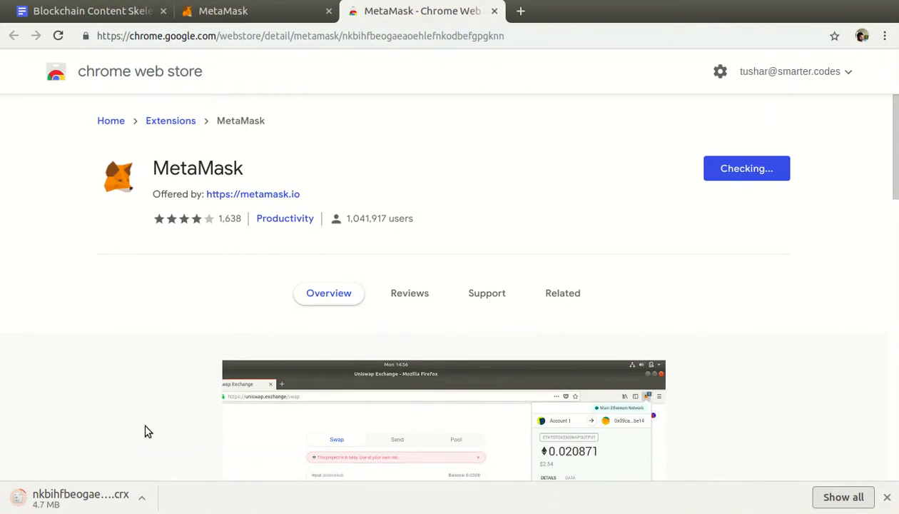
{"action": "left_click", "coordinate": [685, 1]}
{"action": "left_click", "coordinate": [730, 23]}
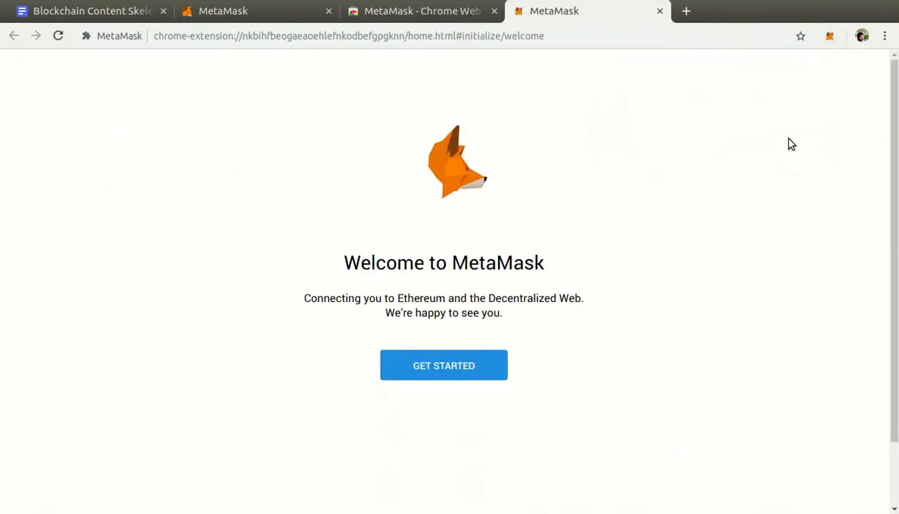
{"action": "left_click_drag", "start_coordinate": [789, 137], "coordinate": [827, 57]}
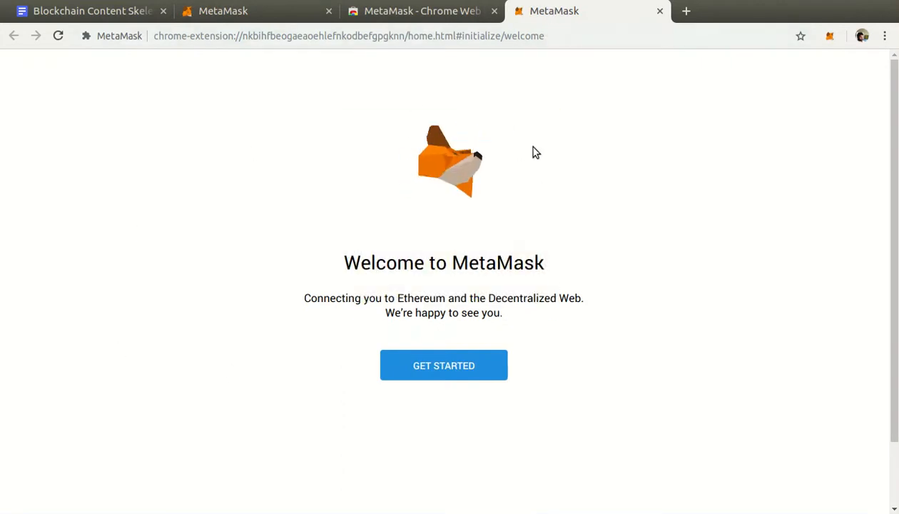
Start the MetaMask setup, choosing to create a new wallet, and go through the usage-data request.
{"action": "left_click", "coordinate": [486, 378]}
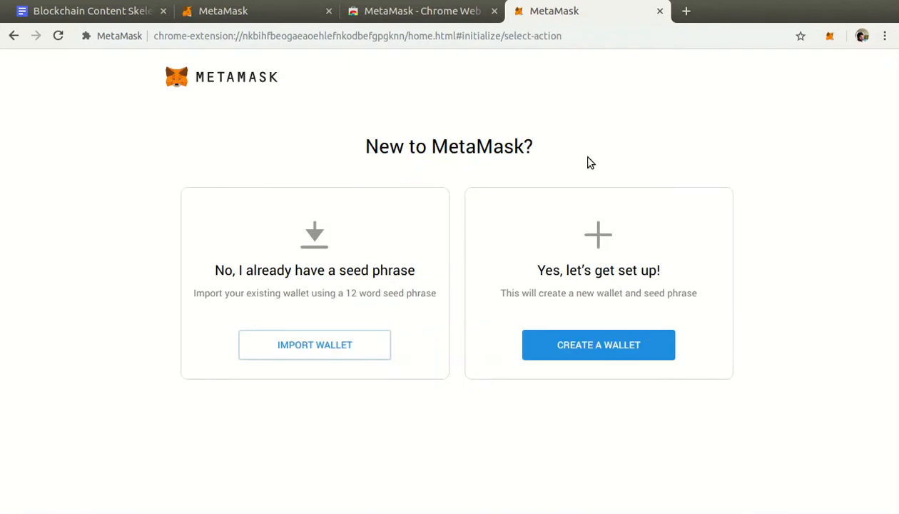
{"action": "mouse_move", "coordinate": [488, 462]}
{"action": "left_mouse_down"}
{"action": "mouse_move", "coordinate": [568, 383]}
{"action": "mouse_move", "coordinate": [564, 373]}
{"action": "mouse_move", "coordinate": [584, 395]}
{"action": "left_mouse_up"}
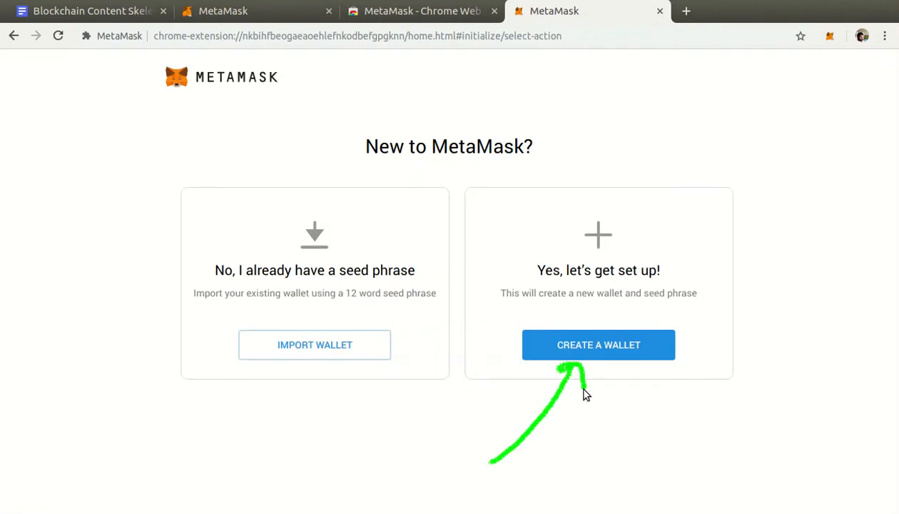
{"action": "mouse_move", "coordinate": [373, 464]}
{"action": "left_mouse_down"}
{"action": "mouse_move", "coordinate": [341, 375]}
{"action": "mouse_move", "coordinate": [323, 392]}
{"action": "mouse_move", "coordinate": [384, 404]}
{"action": "left_mouse_up"}
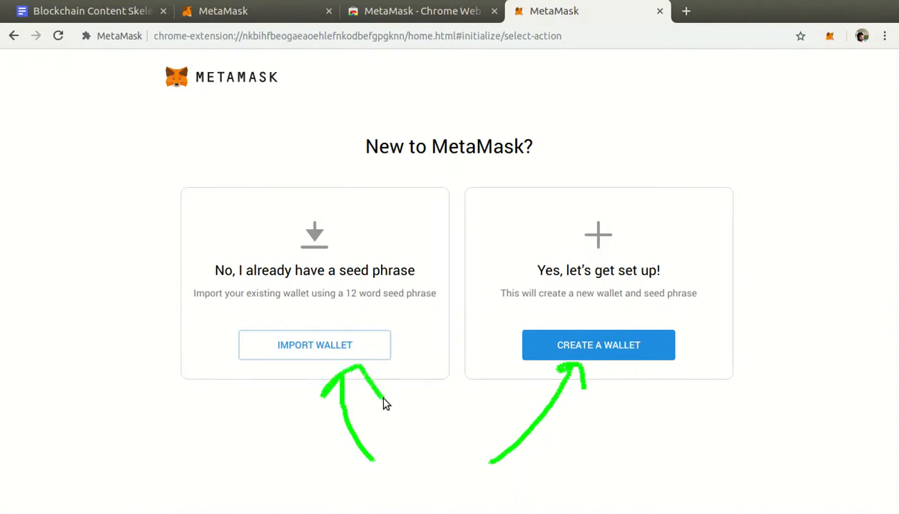
{"action": "left_click_drag", "start_coordinate": [333, 277], "coordinate": [392, 278]}
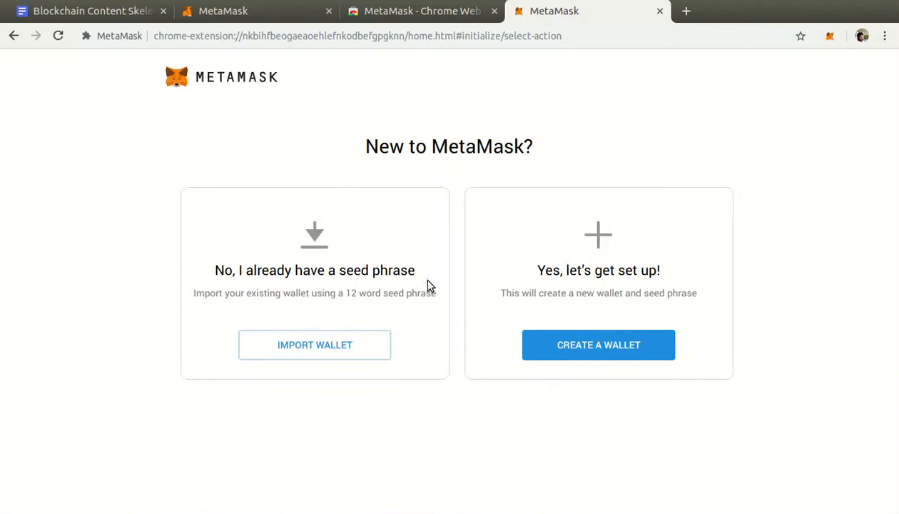
{"action": "left_click", "coordinate": [580, 353]}
{"action": "scroll", "coordinate": [329, 414], "scroll_direction": "down", "scroll_amount": 1}
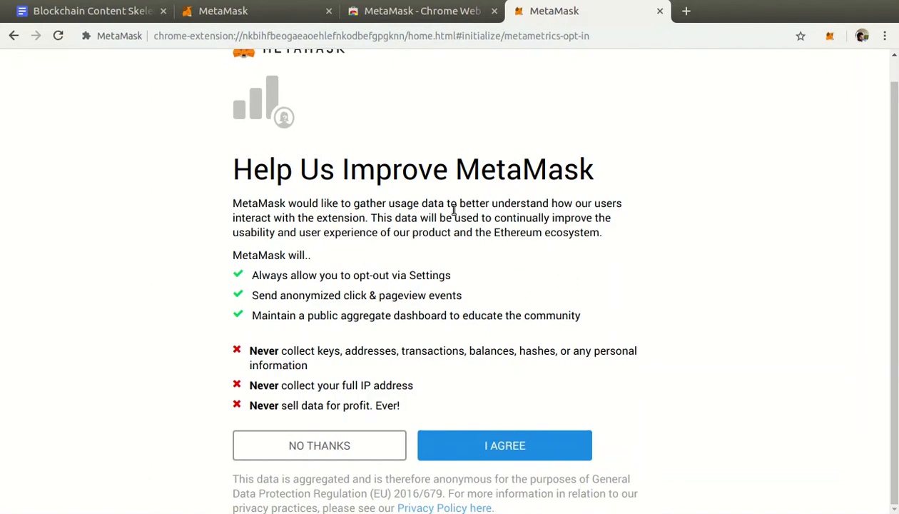
Enter and confirm a new wallet password, accept the Terms of Use, and create the wallet.
{"action": "type", "text": "••••••••"}
{"action": "key", "text": "Tab"}
{"action": "type", "text": "••••••••"}
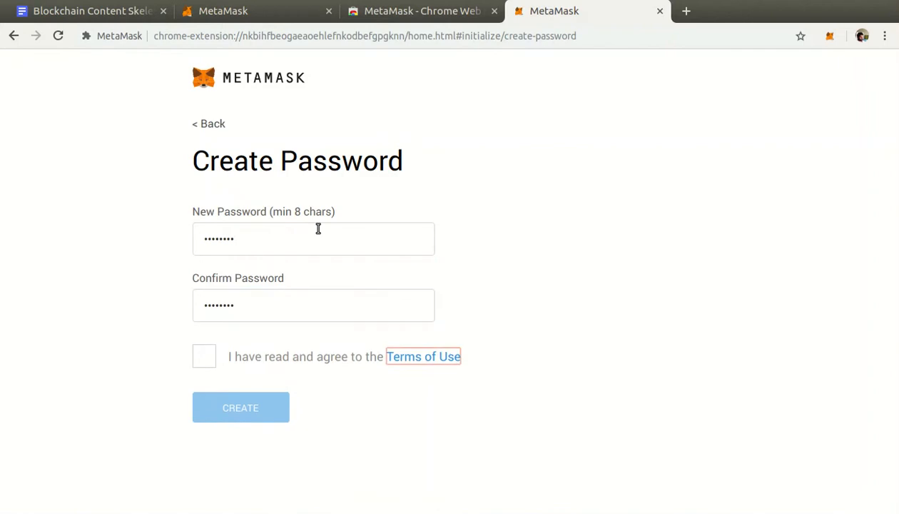
{"action": "left_click", "coordinate": [203, 356]}
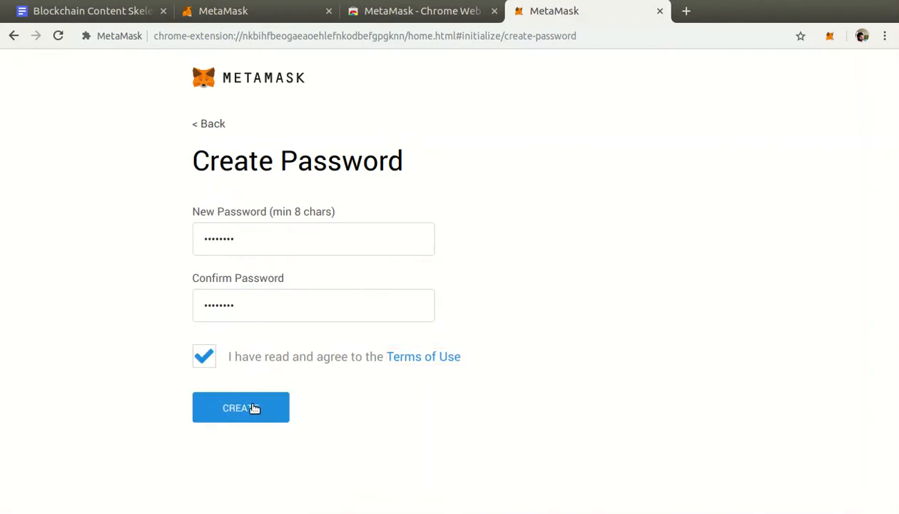
{"action": "left_click", "coordinate": [253, 408]}
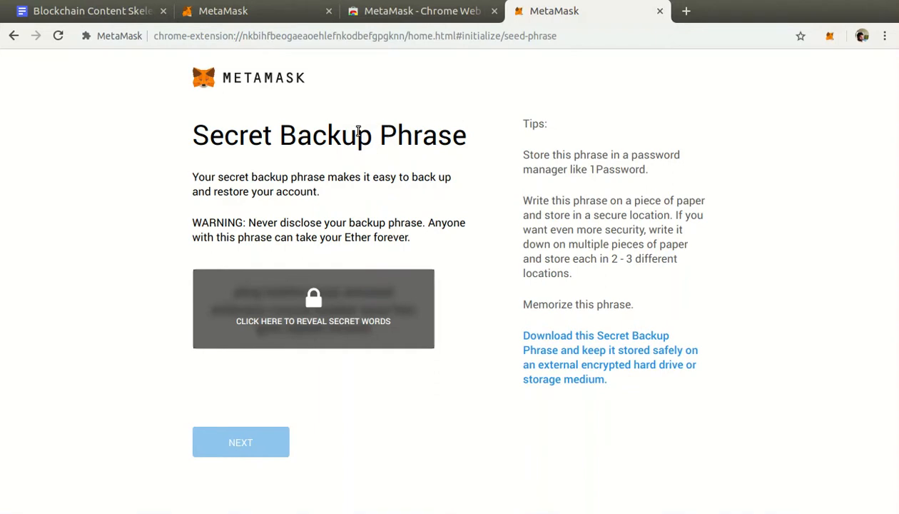
Reveal the wallet's secret backup phrase and copy all of its words.
{"action": "left_click_drag", "start_coordinate": [191, 135], "coordinate": [461, 137]}
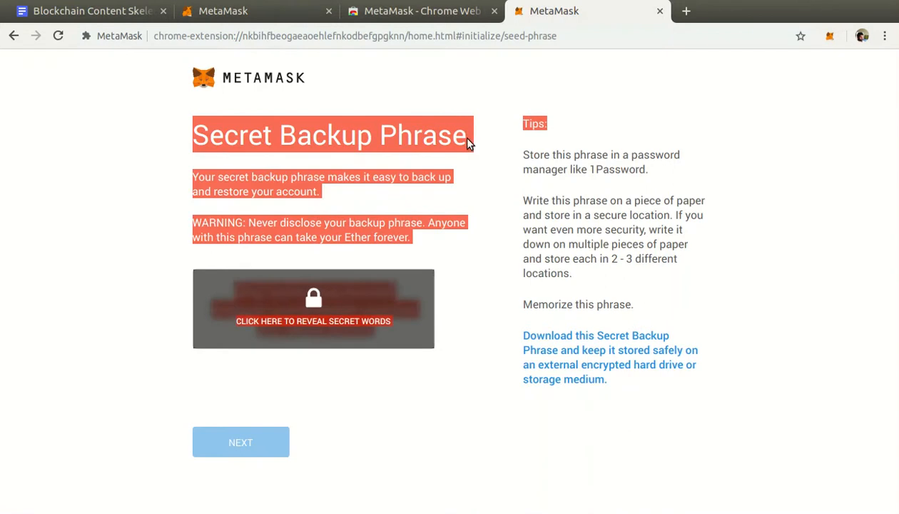
{"action": "left_click", "coordinate": [462, 137]}
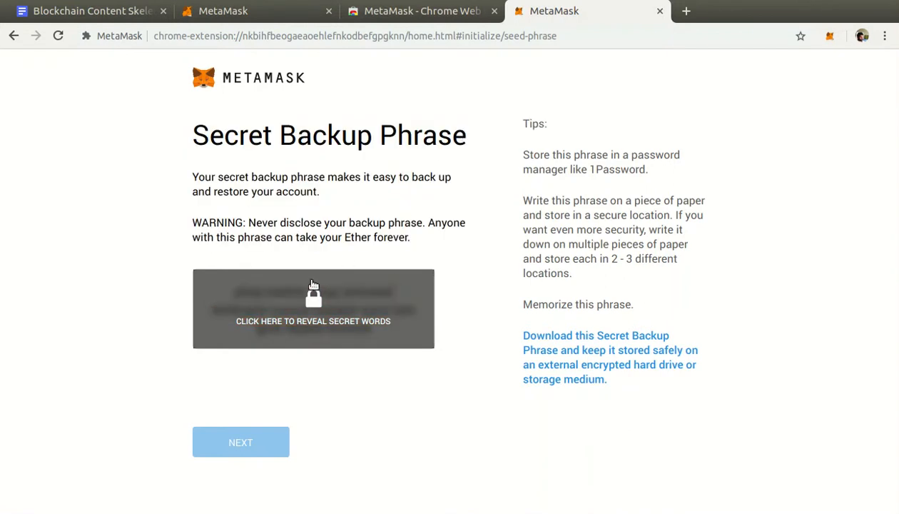
{"action": "mouse_move", "coordinate": [477, 245]}
{"action": "left_mouse_down"}
{"action": "mouse_move", "coordinate": [479, 258]}
{"action": "mouse_move", "coordinate": [440, 297]}
{"action": "mouse_move", "coordinate": [462, 305]}
{"action": "left_mouse_up"}
{"action": "left_click", "coordinate": [373, 296]}
{"action": "left_click_drag", "start_coordinate": [229, 289], "coordinate": [412, 338]}
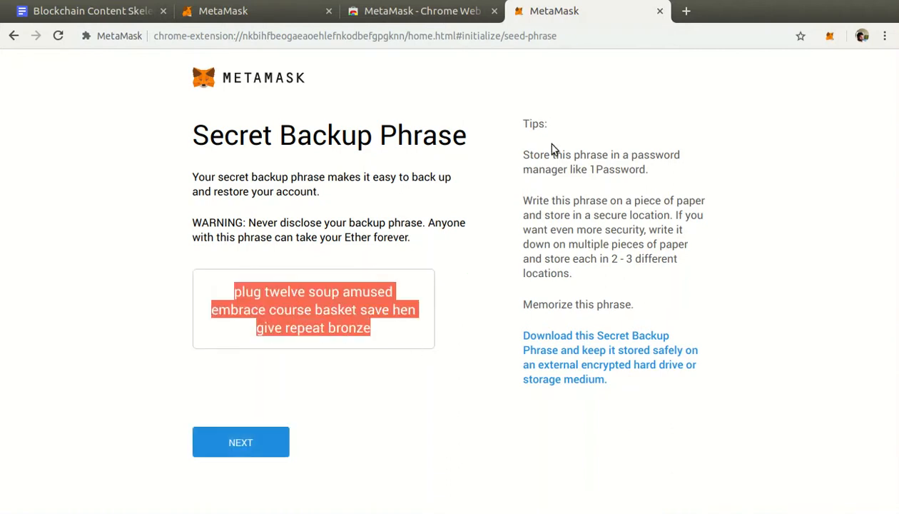
{"action": "right_click", "coordinate": [283, 291]}
{"action": "left_click", "coordinate": [302, 300]}
Open the gedit text editor and paste the copied secret backup phrase into the blank document.
{"action": "key", "text": "super"}
{"action": "type", "text": "gedit"}
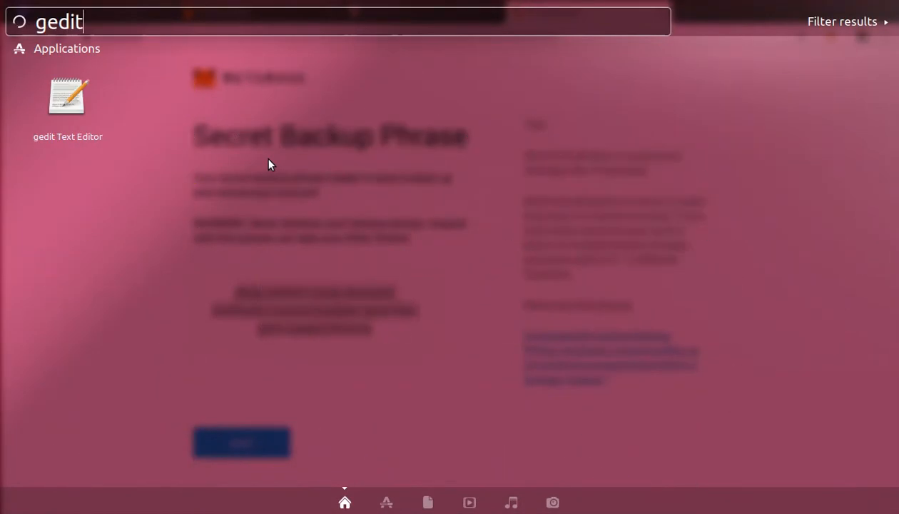
{"action": "key", "text": "Return"}
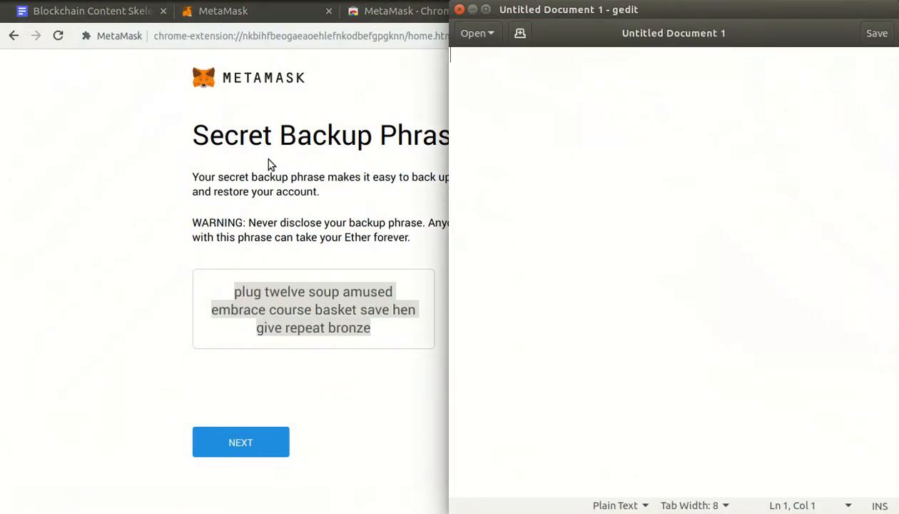
{"action": "key", "text": "ctrl+v"}
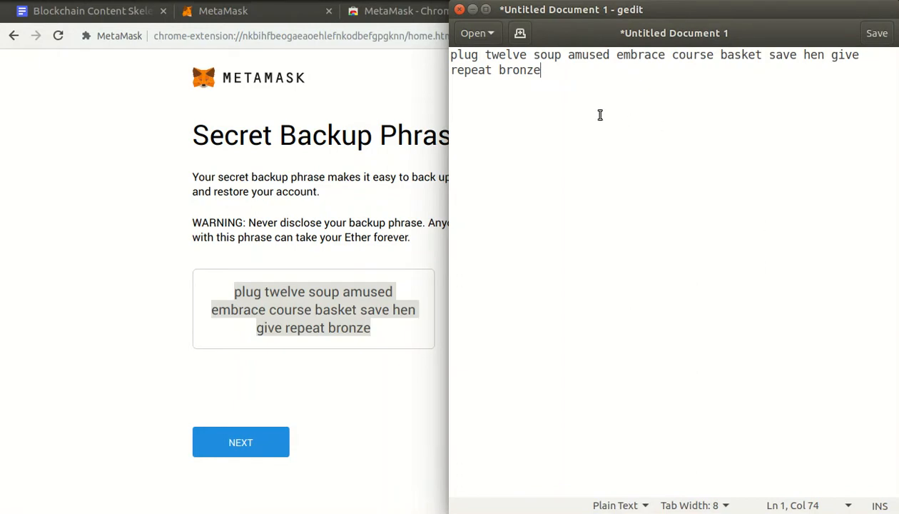
{"action": "left_click_drag", "start_coordinate": [863, 100], "coordinate": [440, 45]}
{"action": "key", "text": "ctrl+a"}
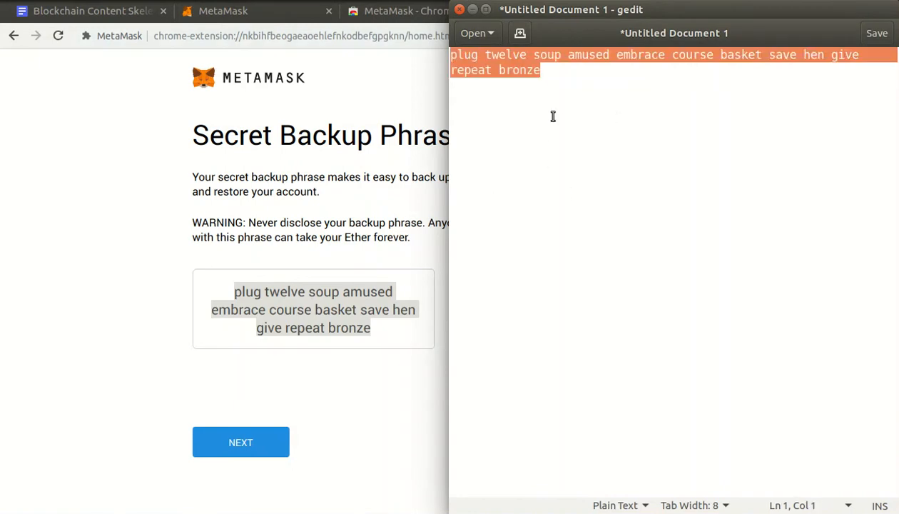
Switch back to Chrome and continue the wallet setup to the backup phrase confirmation page.
{"action": "left_click", "coordinate": [256, 201]}
{"action": "mouse_move", "coordinate": [328, 396]}
{"action": "left_mouse_down"}
{"action": "mouse_move", "coordinate": [345, 425]}
{"action": "mouse_move", "coordinate": [297, 429]}
{"action": "mouse_move", "coordinate": [318, 465]}
{"action": "left_mouse_up"}
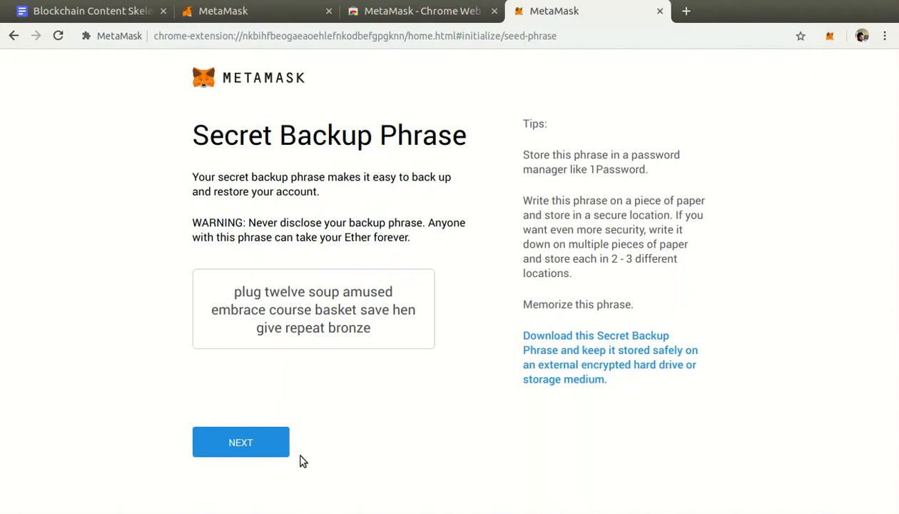
{"action": "left_click", "coordinate": [279, 449]}
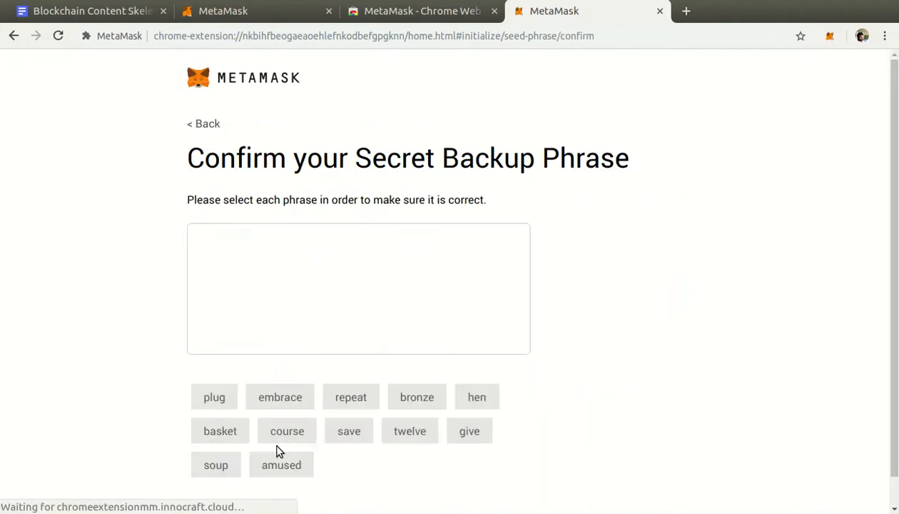
Place the Chrome window side by side with the gedit document that holds the backup phrase.
{"action": "key", "text": "alt+Tab"}
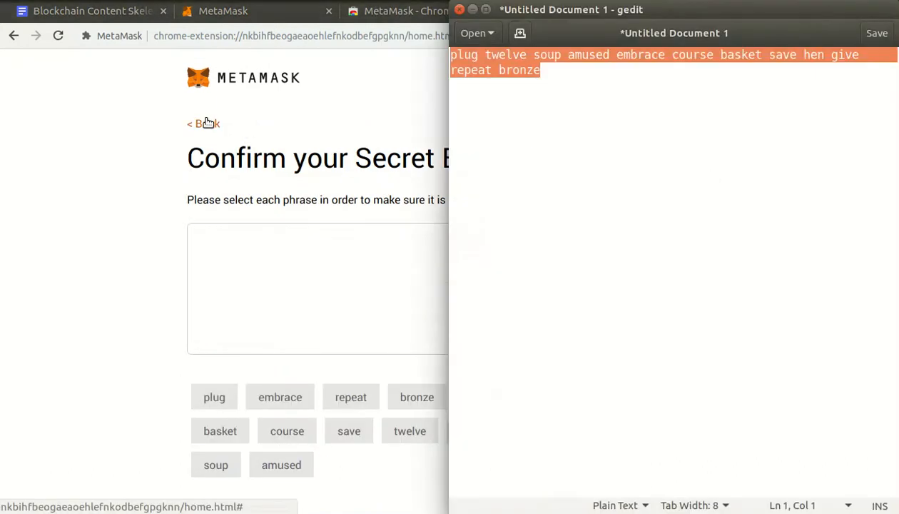
{"action": "left_click", "coordinate": [504, 74]}
{"action": "left_click_drag", "start_coordinate": [562, 80], "coordinate": [428, 37]}
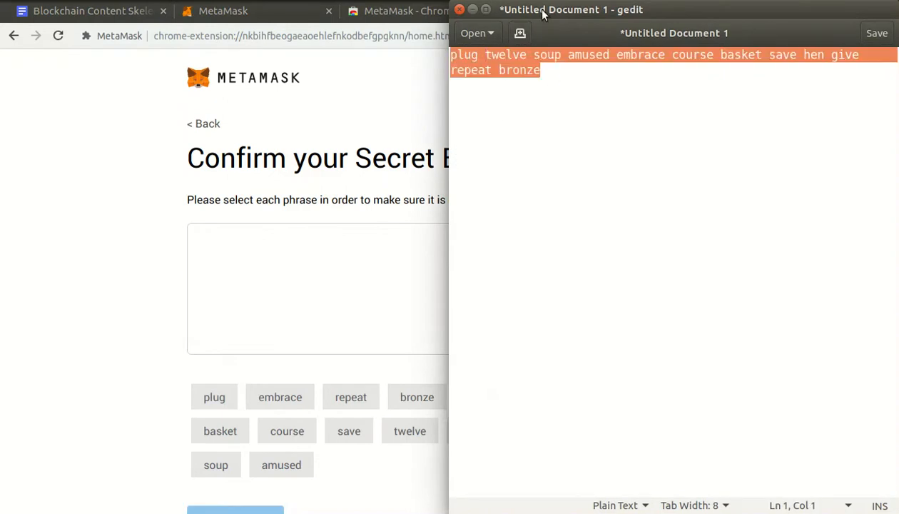
{"action": "left_click", "coordinate": [366, 140]}
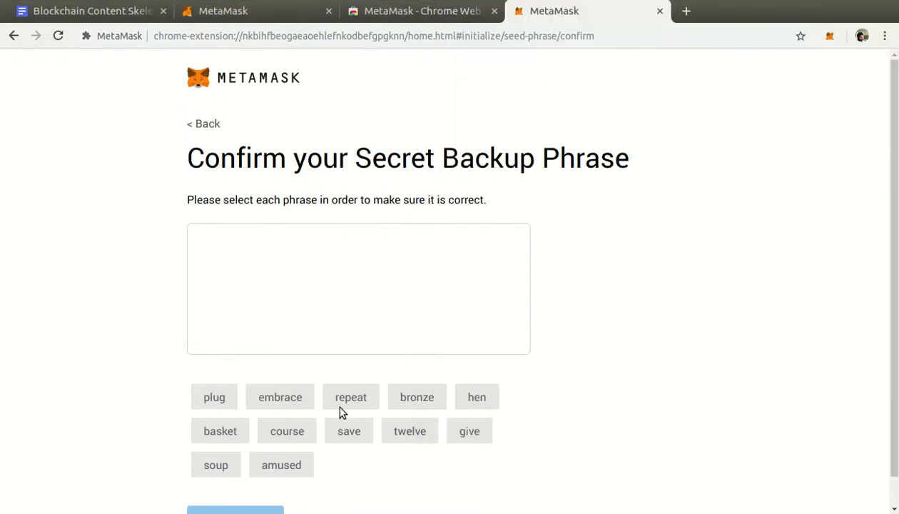
{"action": "key", "text": "alt+Tab"}
{"action": "left_click", "coordinate": [492, 68]}
{"action": "left_click_drag", "start_coordinate": [452, 55], "coordinate": [654, 110]}
{"action": "left_click", "coordinate": [654, 110]}
{"action": "left_click_drag", "start_coordinate": [452, 55], "coordinate": [618, 82]}
{"action": "left_click", "coordinate": [613, 80]}
{"action": "left_click", "coordinate": [380, 131]}
{"action": "key", "text": "super+Left"}
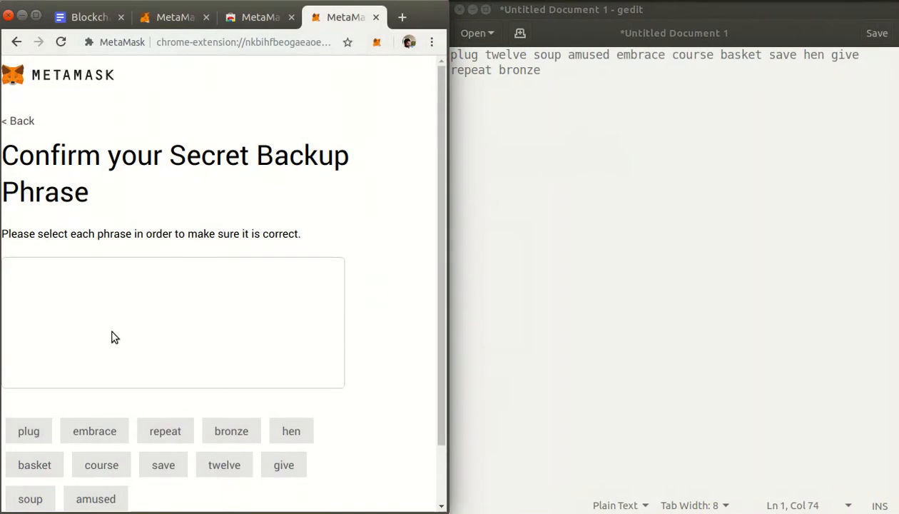
Select the first four words of the secret backup phrase in the order listed in the gedit document.
{"action": "scroll", "coordinate": [119, 337], "scroll_direction": "down", "scroll_amount": 2}
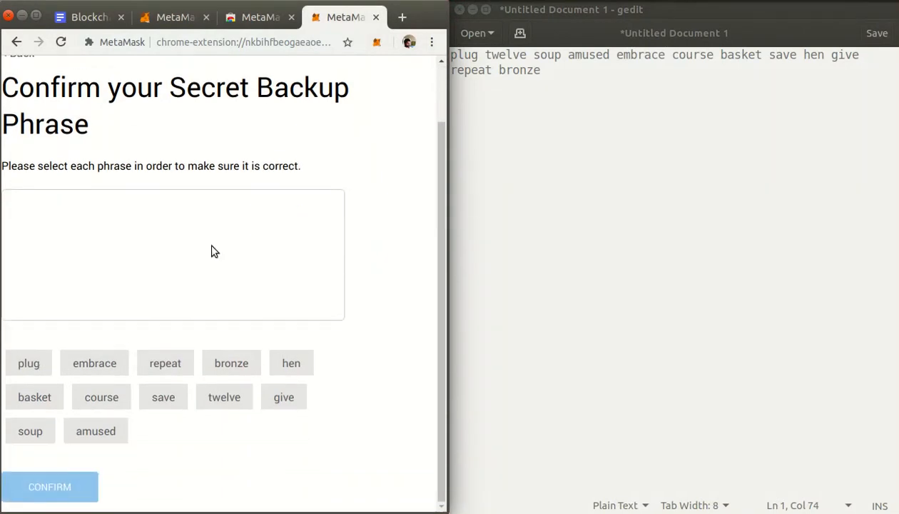
{"action": "double_click", "coordinate": [468, 52]}
{"action": "left_click", "coordinate": [42, 361]}
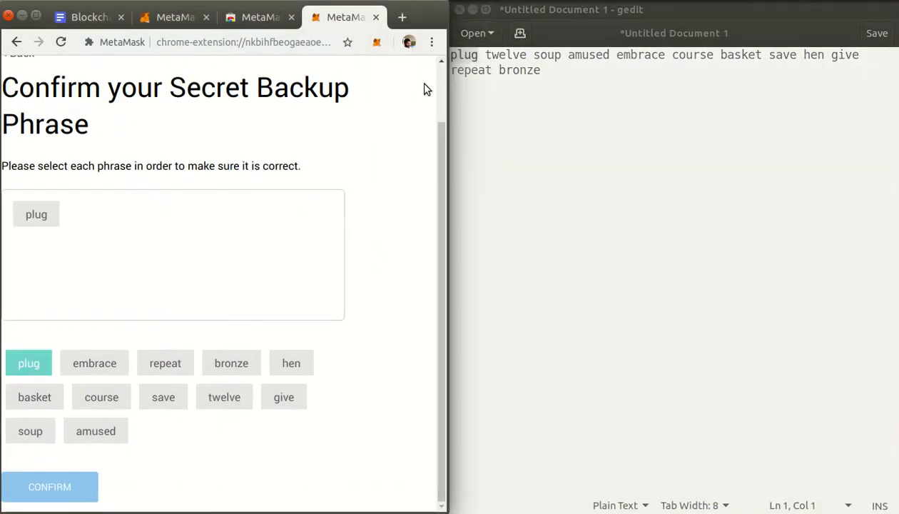
{"action": "double_click", "coordinate": [499, 54]}
{"action": "left_click", "coordinate": [237, 395]}
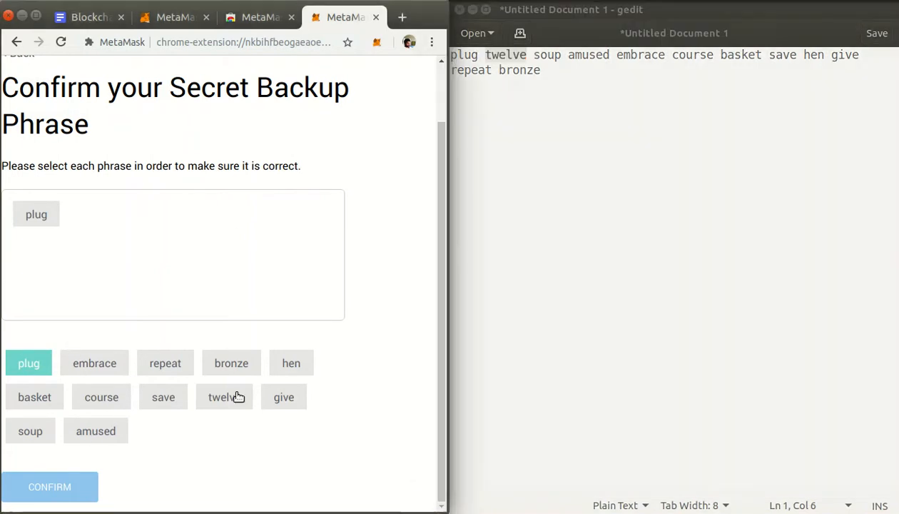
{"action": "double_click", "coordinate": [543, 56]}
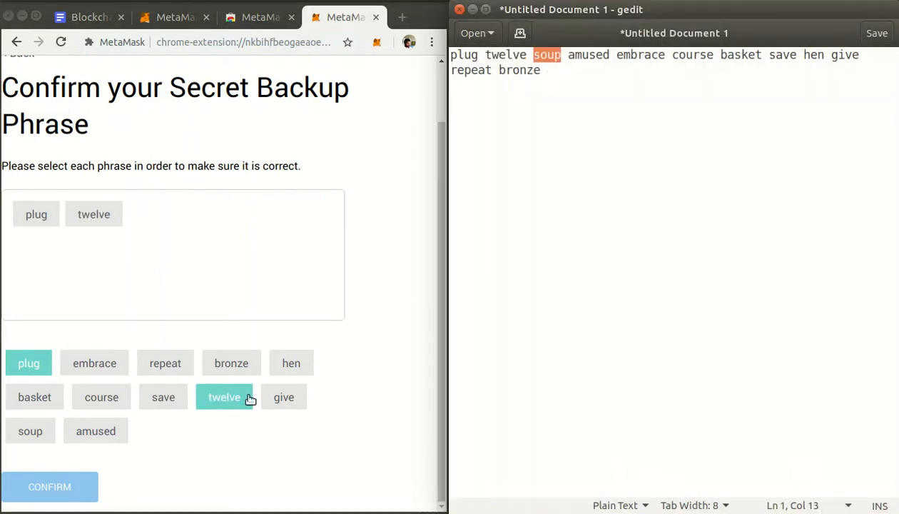
{"action": "left_click", "coordinate": [28, 435]}
{"action": "double_click", "coordinate": [586, 55]}
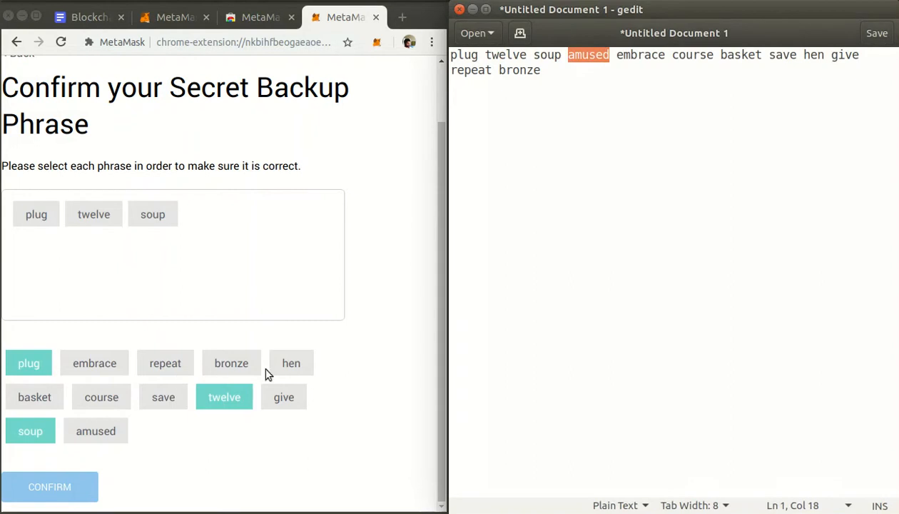
{"action": "left_click", "coordinate": [105, 437]}
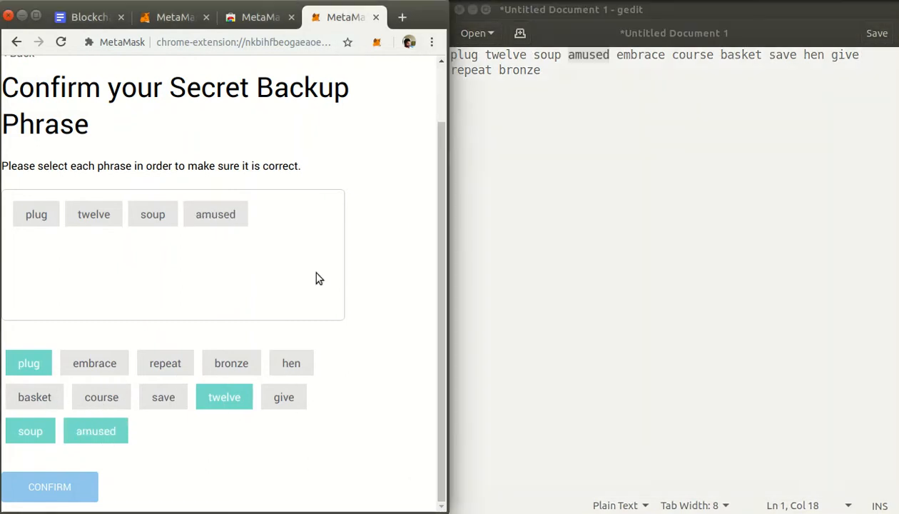
{"action": "double_click", "coordinate": [640, 58]}
{"action": "left_click", "coordinate": [602, 92]}
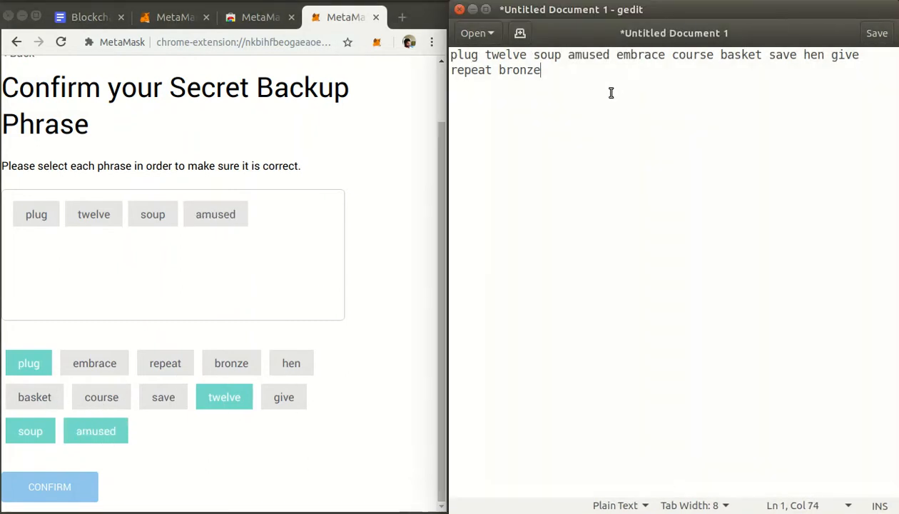
{"action": "left_click_drag", "start_coordinate": [452, 57], "coordinate": [662, 96]}
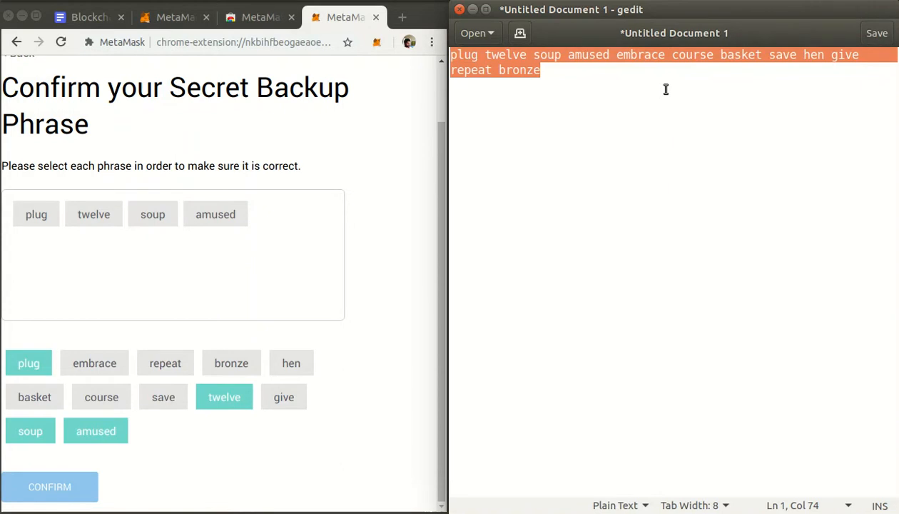
{"action": "left_click", "coordinate": [639, 65]}
{"action": "key", "text": "ctrl+a"}
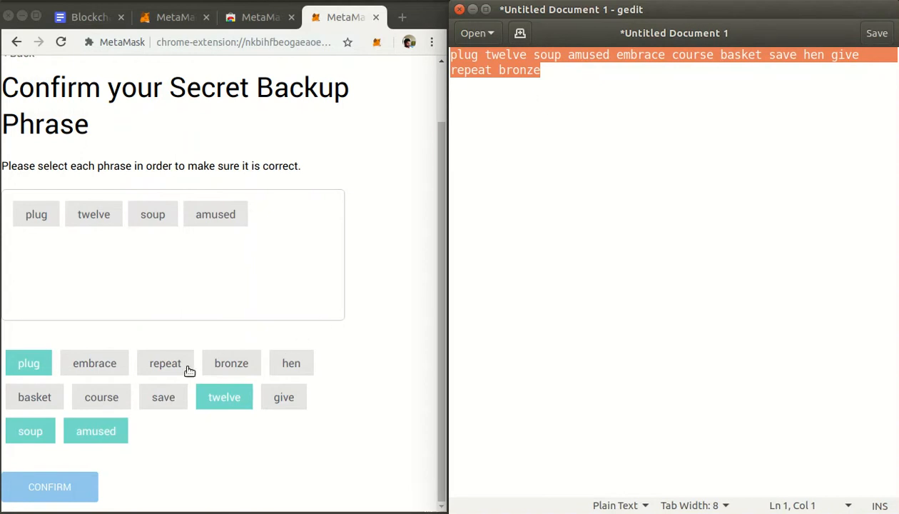
Select the remaining eight words of the secret backup phrase in order and confirm the phrase.
{"action": "left_click", "coordinate": [108, 370]}
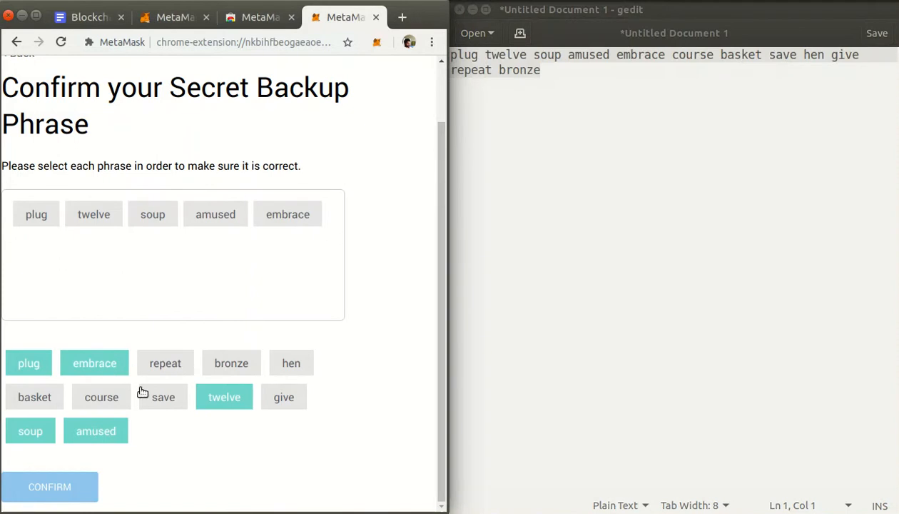
{"action": "left_click", "coordinate": [112, 393]}
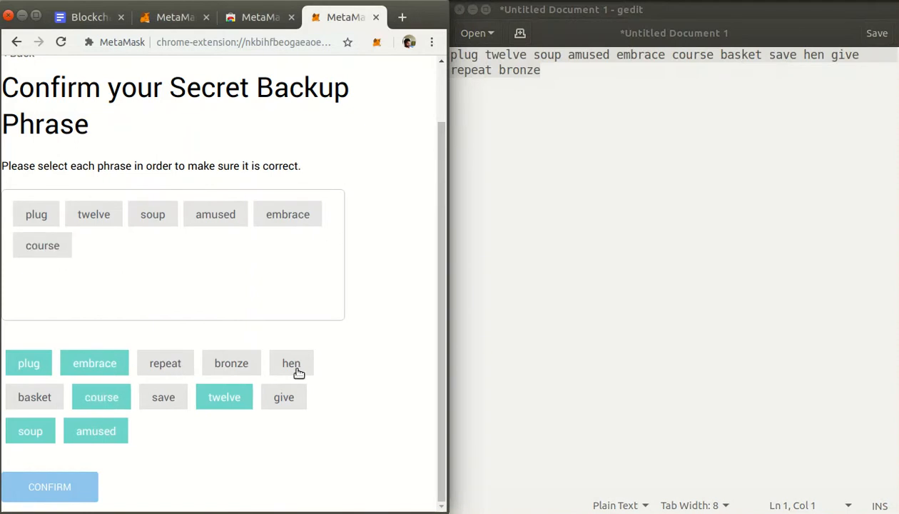
{"action": "left_click", "coordinate": [29, 399]}
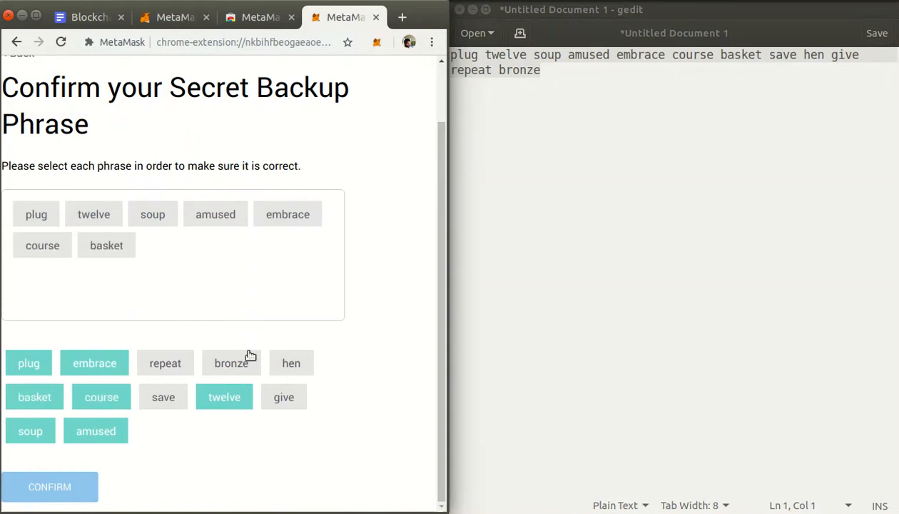
{"action": "left_click", "coordinate": [161, 394]}
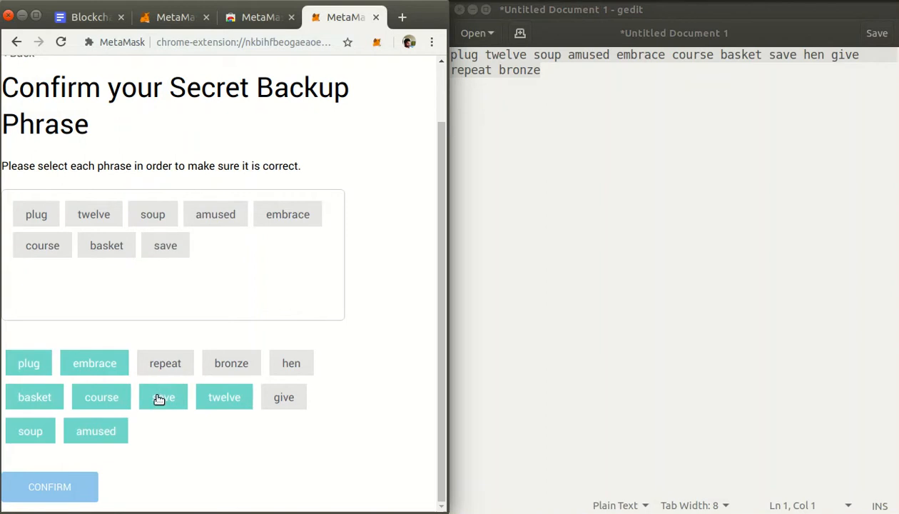
{"action": "left_click", "coordinate": [283, 367]}
{"action": "left_click", "coordinate": [284, 400]}
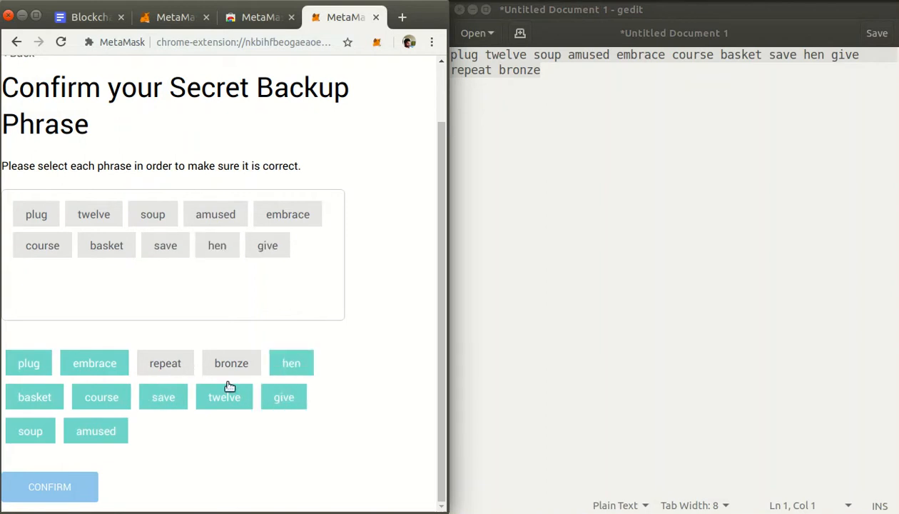
{"action": "left_click", "coordinate": [179, 368]}
{"action": "left_click", "coordinate": [244, 367]}
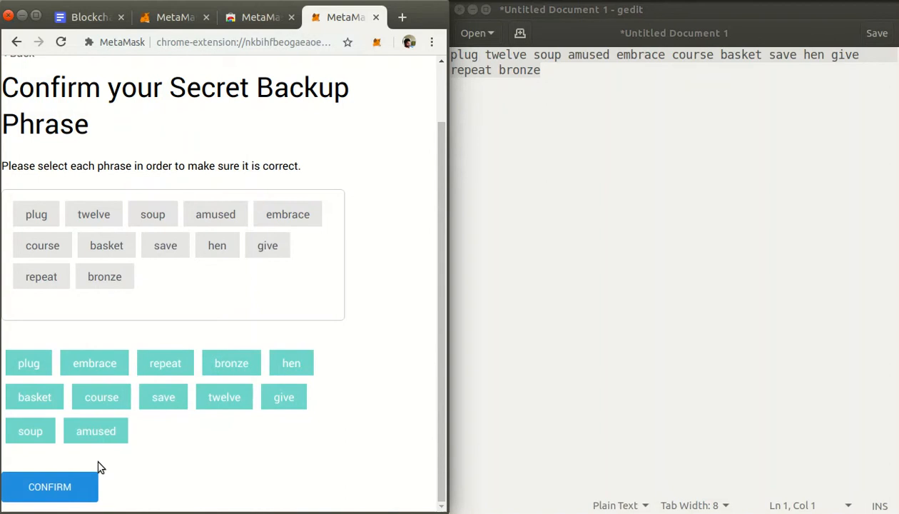
{"action": "left_click", "coordinate": [89, 487]}
Maximize the Chrome window, review the tips for storing the seed phrase safely, and finish the wallet setup.
{"action": "double_click", "coordinate": [425, 20]}
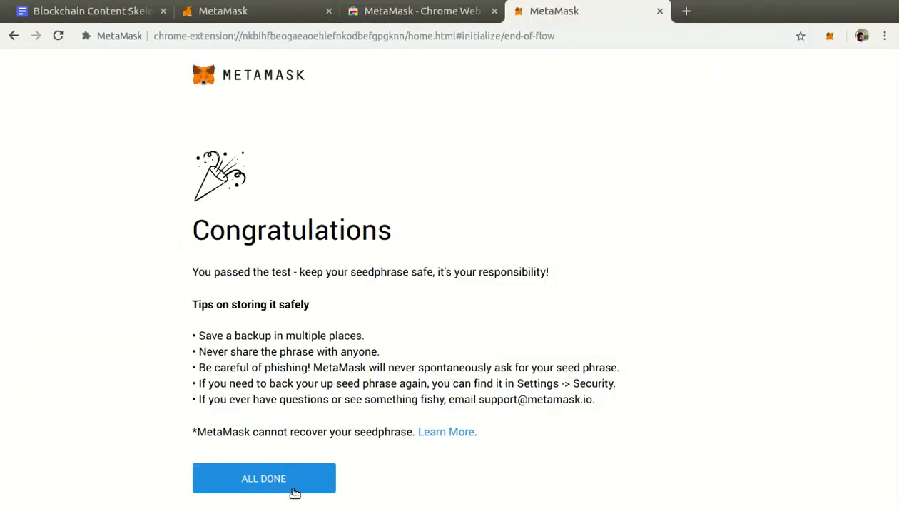
{"action": "left_click_drag", "start_coordinate": [199, 331], "coordinate": [425, 343]}
{"action": "left_click", "coordinate": [425, 343]}
{"action": "left_click_drag", "start_coordinate": [199, 348], "coordinate": [531, 365]}
{"action": "left_click", "coordinate": [531, 365]}
{"action": "left_click", "coordinate": [328, 471]}
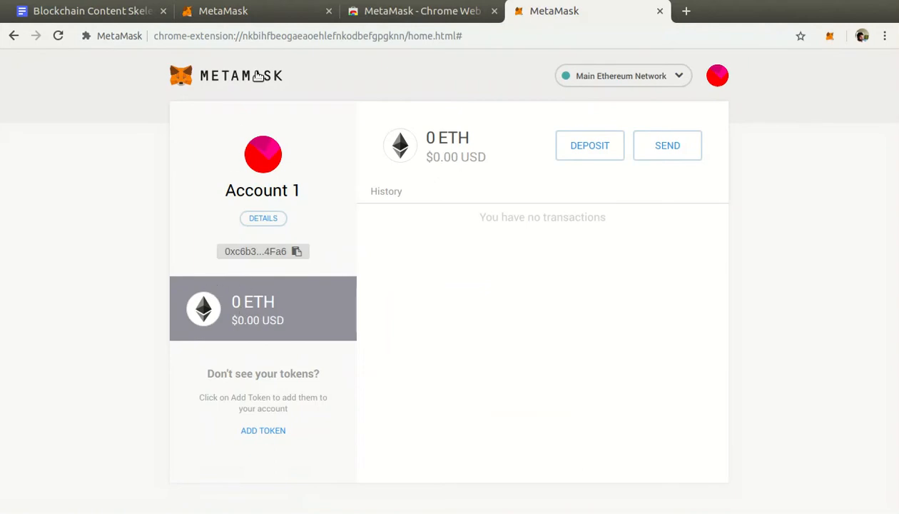
View Account 1 on the MetaMask wallet page and in the extension's popup, and close the popup.
{"action": "left_click_drag", "start_coordinate": [159, 98], "coordinate": [315, 95]}
{"action": "mouse_move", "coordinate": [175, 106]}
{"action": "left_mouse_down"}
{"action": "mouse_move", "coordinate": [288, 224]}
{"action": "mouse_move", "coordinate": [351, 267]}
{"action": "left_mouse_up"}
{"action": "left_click_drag", "start_coordinate": [793, 159], "coordinate": [828, 55]}
{"action": "left_click", "coordinate": [831, 38]}
{"action": "mouse_move", "coordinate": [820, 49]}
{"action": "left_mouse_down"}
{"action": "mouse_move", "coordinate": [837, 74]}
{"action": "mouse_move", "coordinate": [553, 478]}
{"action": "mouse_move", "coordinate": [591, 466]}
{"action": "left_mouse_up"}
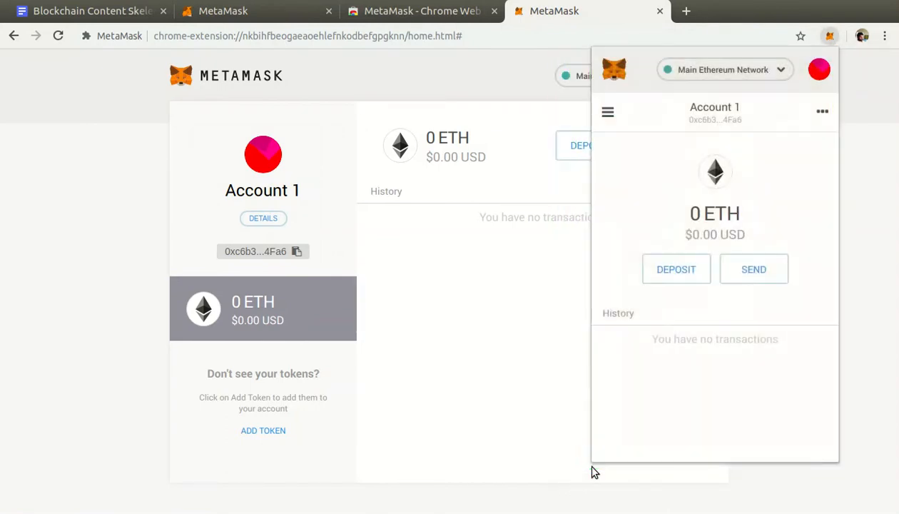
{"action": "left_click", "coordinate": [488, 284]}
{"action": "mouse_move", "coordinate": [768, 54]}
{"action": "left_mouse_down"}
{"action": "mouse_move", "coordinate": [634, 131]}
{"action": "mouse_move", "coordinate": [98, 486]}
{"action": "left_mouse_up"}
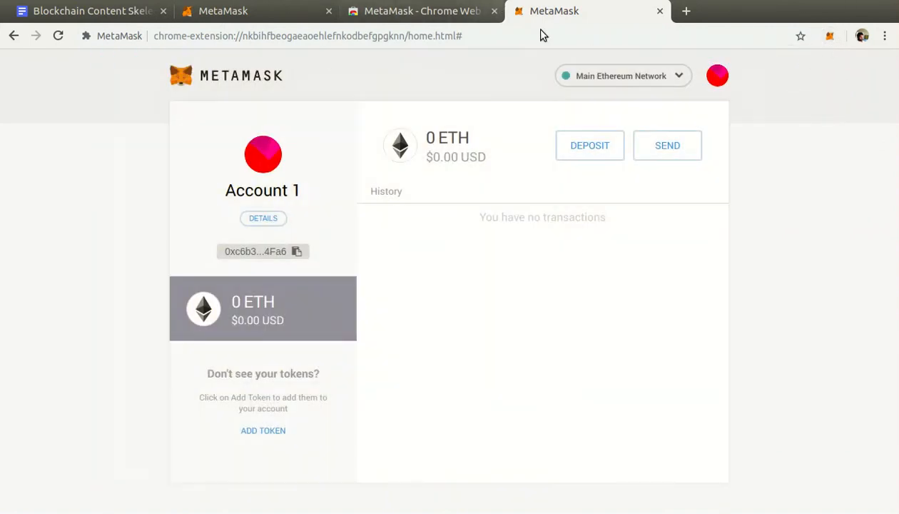
Close the MetaMask wallet page and bring up the MetaMask popup over a new blank browser tab.
{"action": "left_click", "coordinate": [661, 10]}
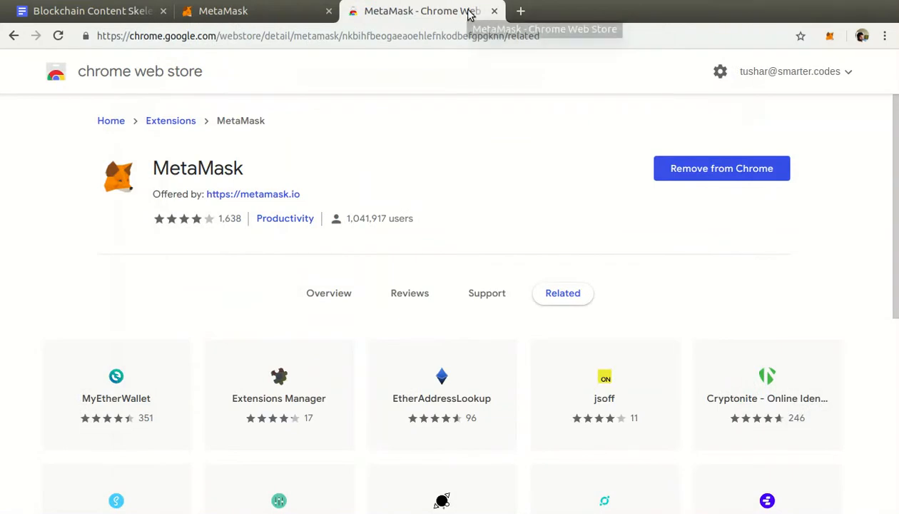
{"action": "left_click", "coordinate": [520, 11]}
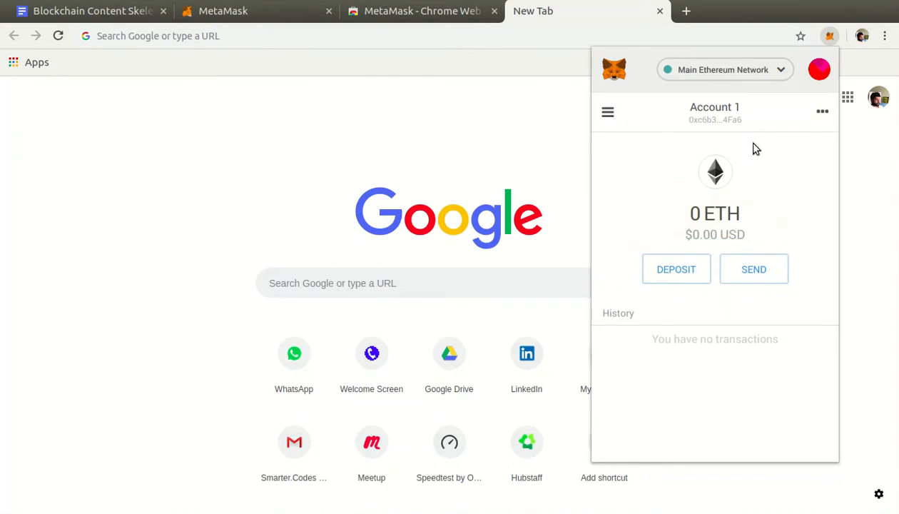
{"action": "left_click_drag", "start_coordinate": [749, 63], "coordinate": [651, 93]}
{"action": "mouse_move", "coordinate": [626, 181]}
{"action": "left_mouse_down"}
{"action": "mouse_move", "coordinate": [672, 102]}
{"action": "mouse_move", "coordinate": [658, 112]}
{"action": "mouse_move", "coordinate": [674, 100]}
{"action": "mouse_move", "coordinate": [681, 119]}
{"action": "left_mouse_up"}
{"action": "key", "text": "super+alt+k"}
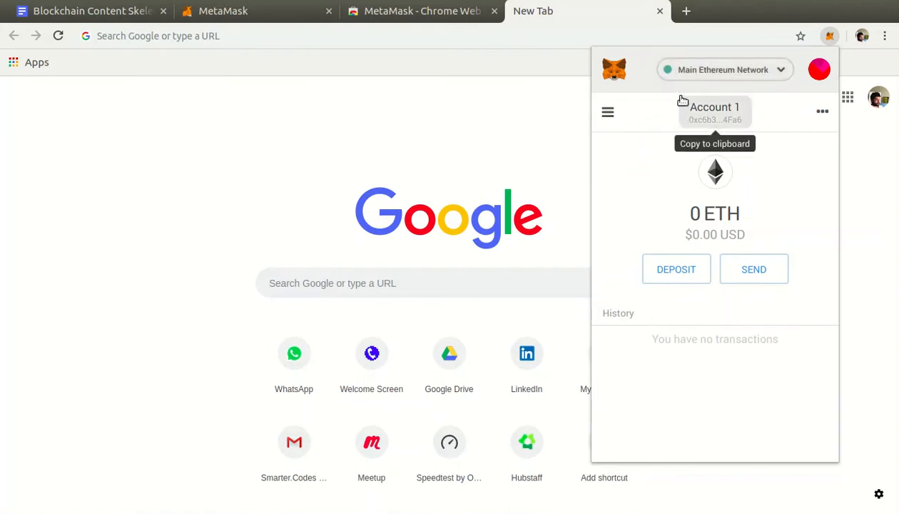
Review the available networks in the MetaMask popup and switch the wallet to the Ropsten Test Network.
{"action": "left_click", "coordinate": [783, 71]}
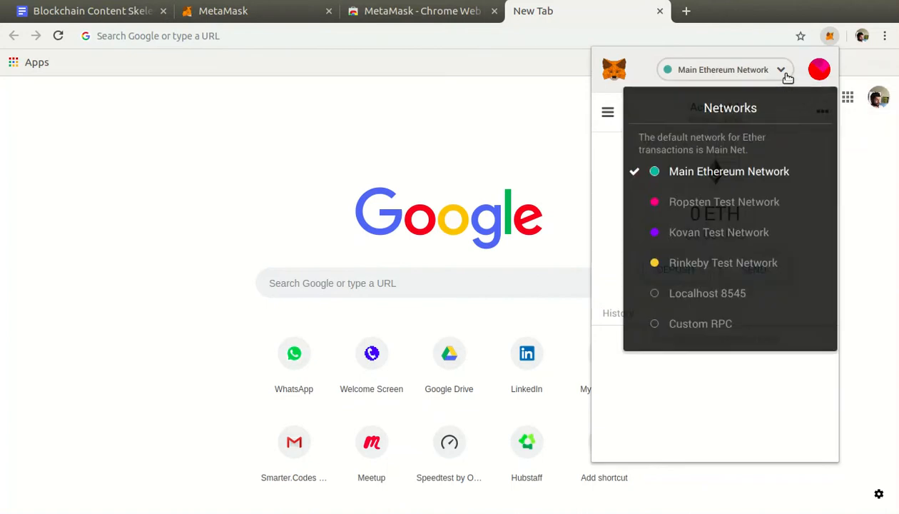
{"action": "mouse_move", "coordinate": [828, 168]}
{"action": "left_mouse_down"}
{"action": "mouse_move", "coordinate": [789, 173]}
{"action": "mouse_move", "coordinate": [809, 187]}
{"action": "left_mouse_up"}
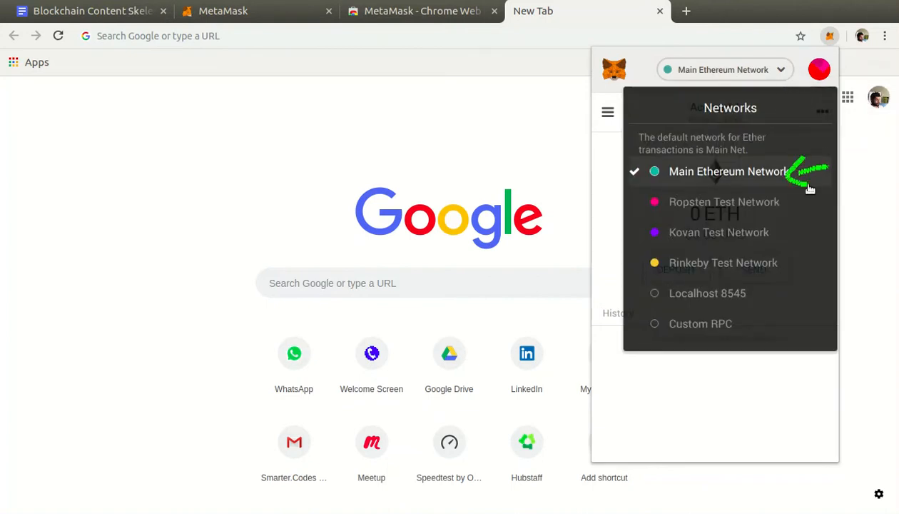
{"action": "key", "text": "super+alt+k"}
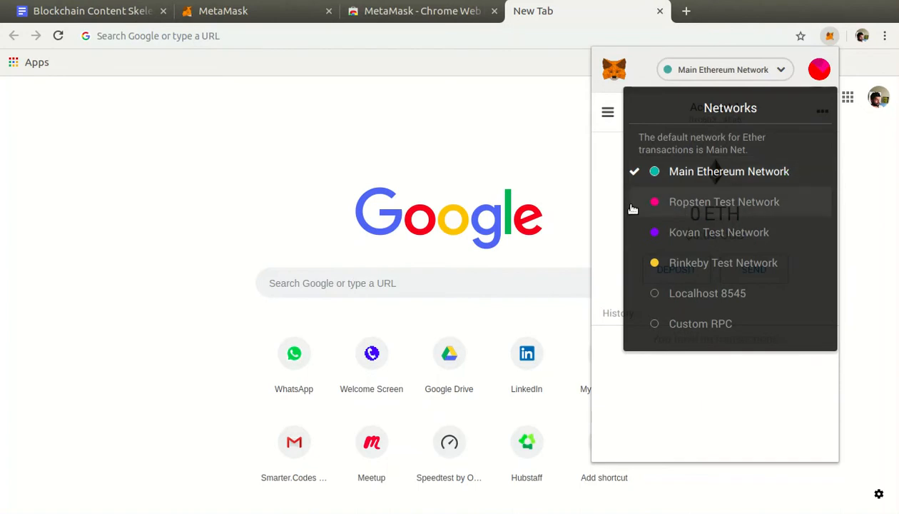
{"action": "left_click_drag", "start_coordinate": [640, 206], "coordinate": [645, 205]}
{"action": "left_click_drag", "start_coordinate": [631, 241], "coordinate": [643, 238]}
{"action": "left_click_drag", "start_coordinate": [629, 271], "coordinate": [647, 263]}
{"action": "mouse_move", "coordinate": [635, 295]}
{"action": "left_mouse_down"}
{"action": "mouse_move", "coordinate": [646, 292]}
{"action": "mouse_move", "coordinate": [642, 324]}
{"action": "left_mouse_up"}
{"action": "left_click", "coordinate": [639, 204]}
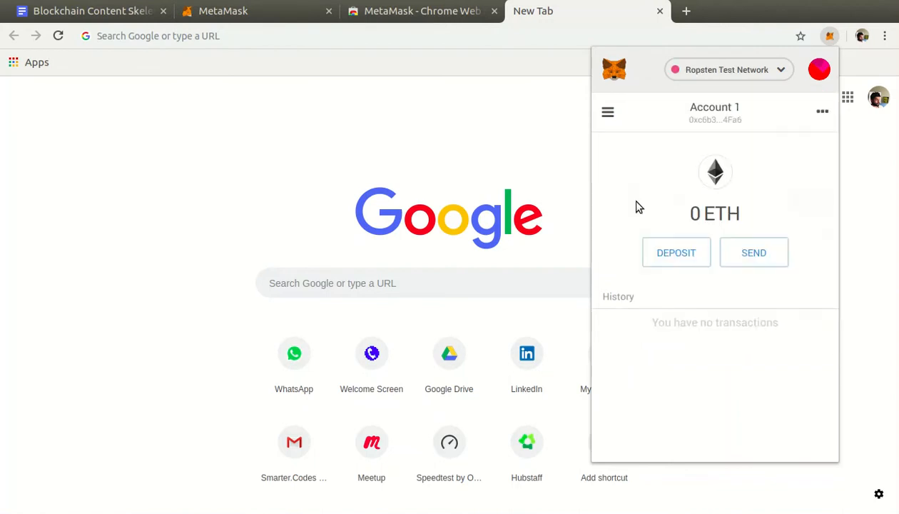
Check the selected network in the list, reopen the MetaMask popup, and examine Account 1's ETH balance on the Ropsten Test Network.
{"action": "left_click", "coordinate": [728, 70]}
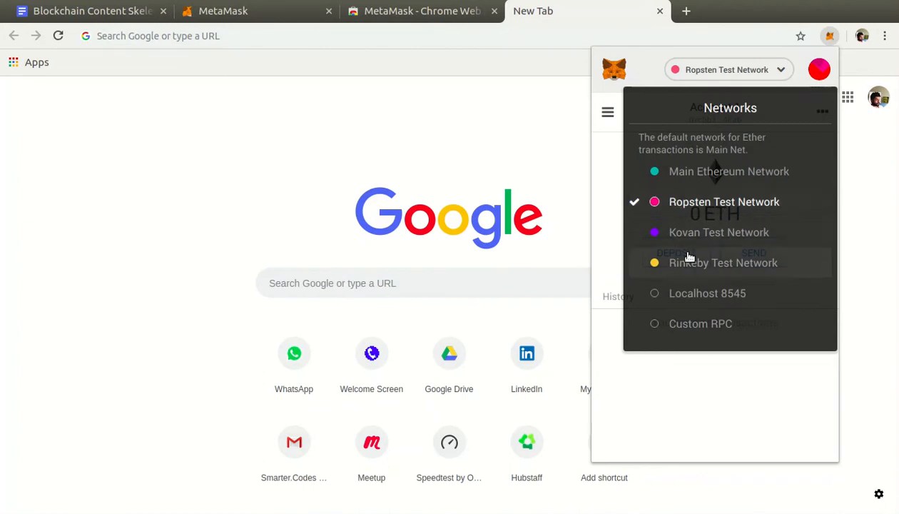
{"action": "left_click", "coordinate": [807, 206]}
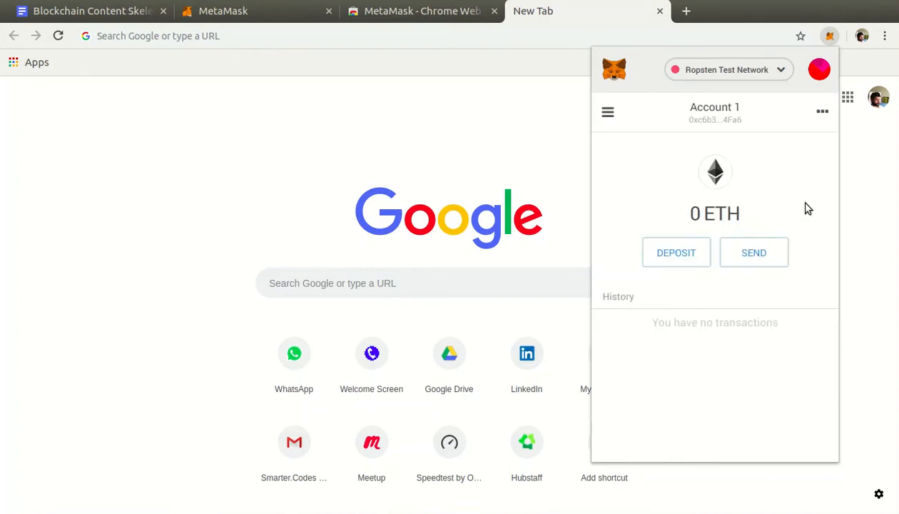
{"action": "left_click", "coordinate": [267, 36]}
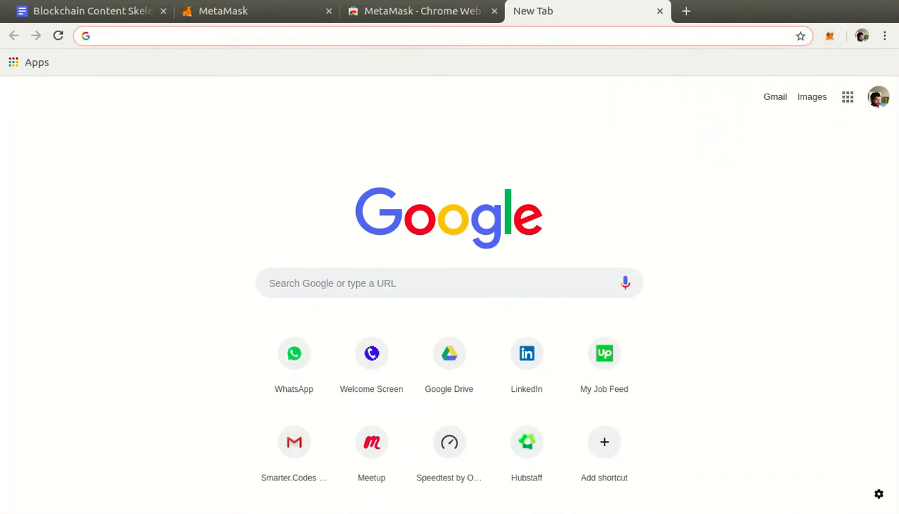
{"action": "left_click", "coordinate": [832, 35]}
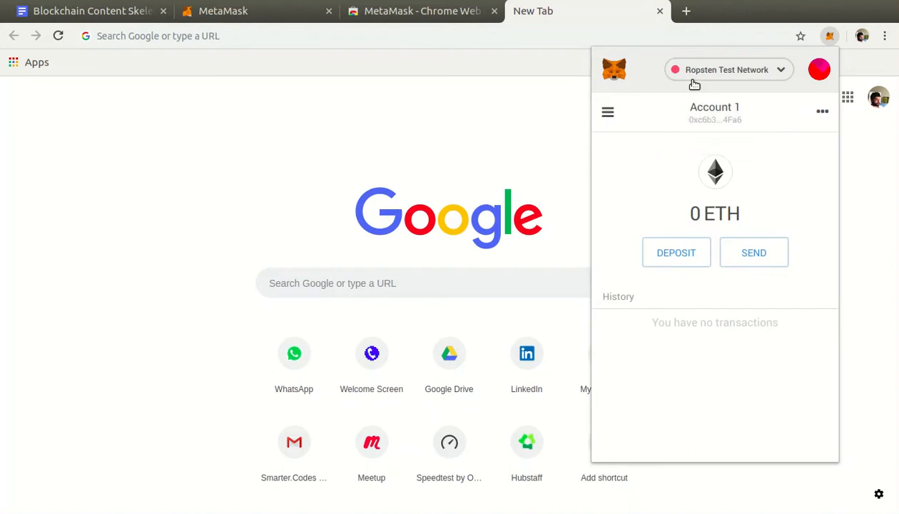
{"action": "left_click_drag", "start_coordinate": [676, 229], "coordinate": [715, 229]}
{"action": "mouse_move", "coordinate": [657, 136]}
{"action": "left_mouse_down"}
{"action": "mouse_move", "coordinate": [681, 84]}
{"action": "mouse_move", "coordinate": [669, 84]}
{"action": "mouse_move", "coordinate": [690, 84]}
{"action": "left_mouse_up"}
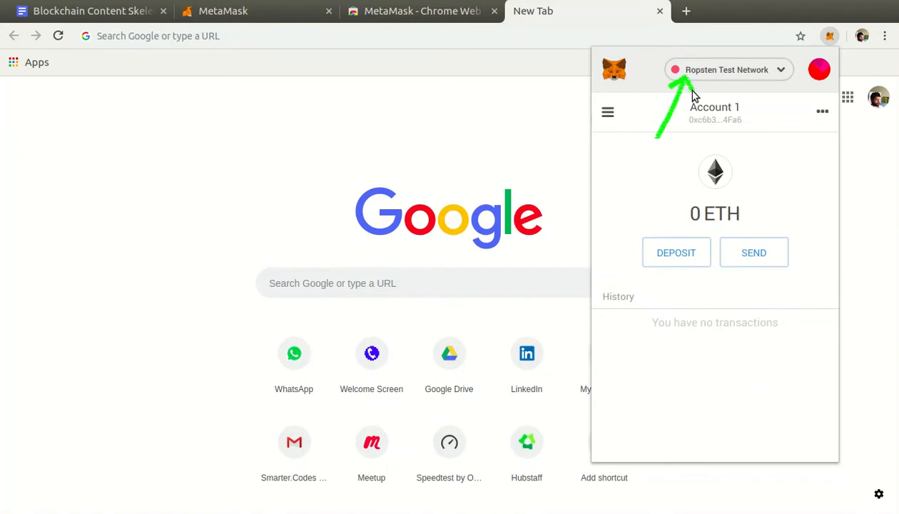
{"action": "left_click_drag", "start_coordinate": [661, 183], "coordinate": [782, 232]}
{"action": "left_click_drag", "start_coordinate": [624, 146], "coordinate": [695, 75]}
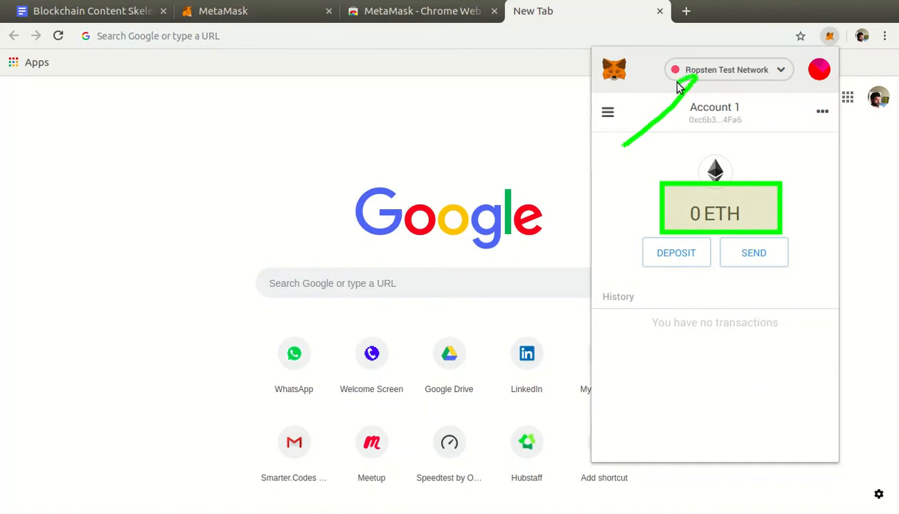
Switch the wallet to the Main Ethereum Network and check Account 1's ETH balance there.
{"action": "left_click", "coordinate": [727, 79]}
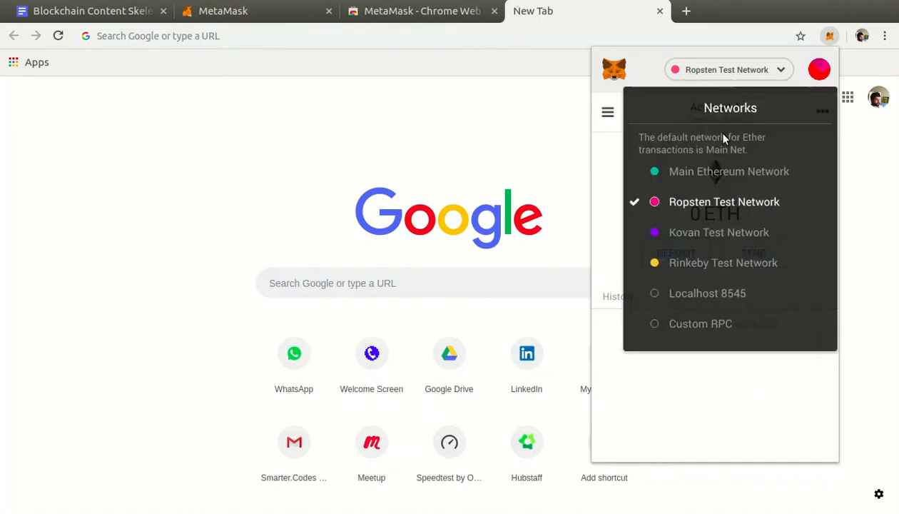
{"action": "left_click", "coordinate": [748, 177]}
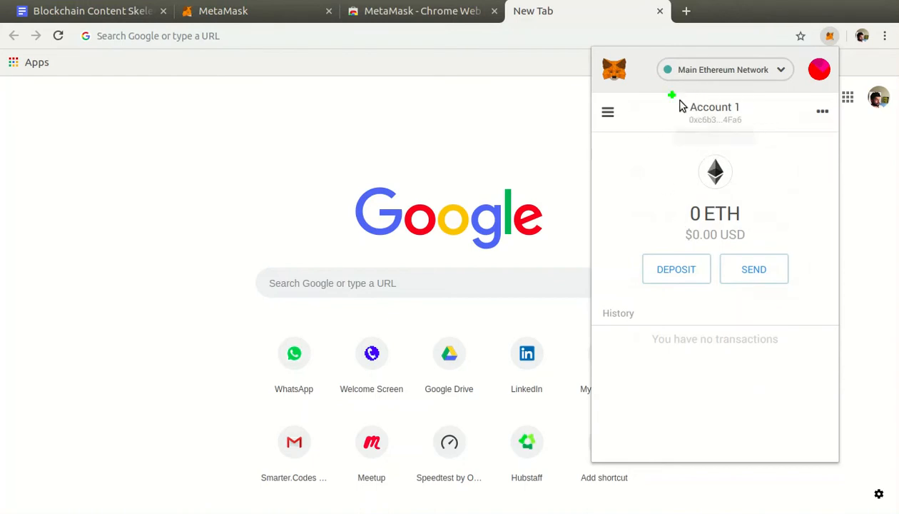
{"action": "left_click_drag", "start_coordinate": [626, 187], "coordinate": [786, 247]}
{"action": "left_click_drag", "start_coordinate": [624, 184], "coordinate": [696, 79]}
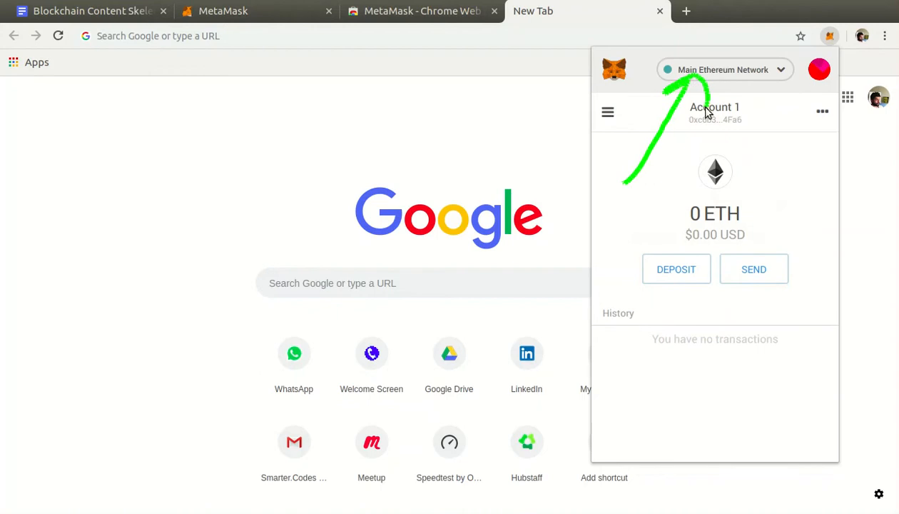
Switch the MetaMask wallet from the Main Ethereum Network to the Ropsten Test Network.
{"action": "left_click", "coordinate": [733, 76]}
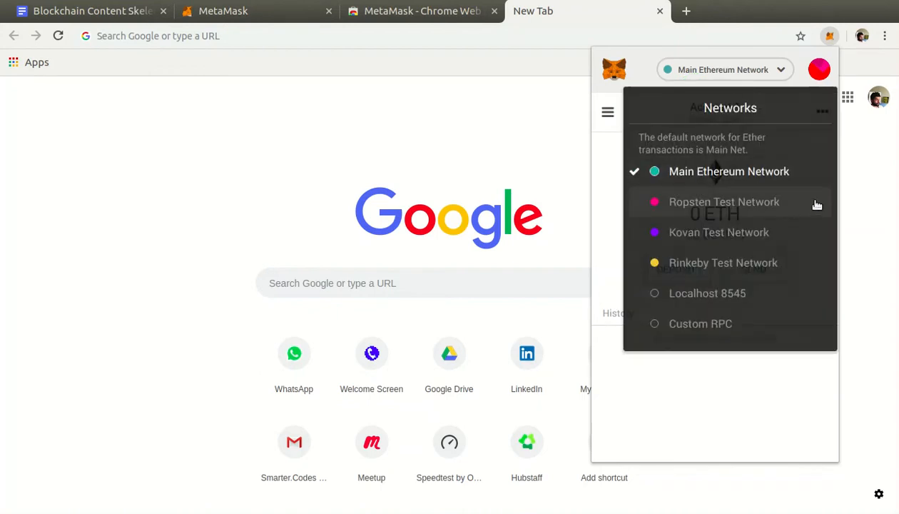
{"action": "left_click", "coordinate": [795, 204]}
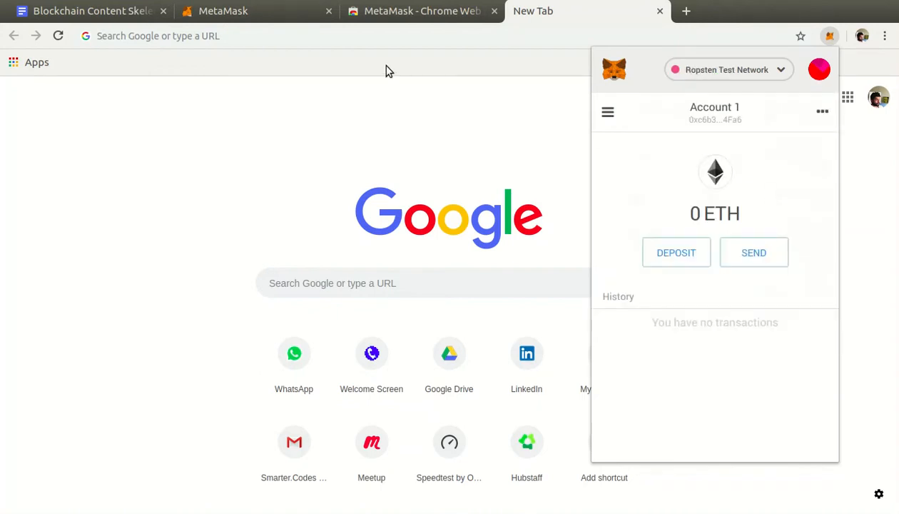
Search the web for "ropsten faucet" from the blank browser tab.
{"action": "left_click", "coordinate": [375, 36]}
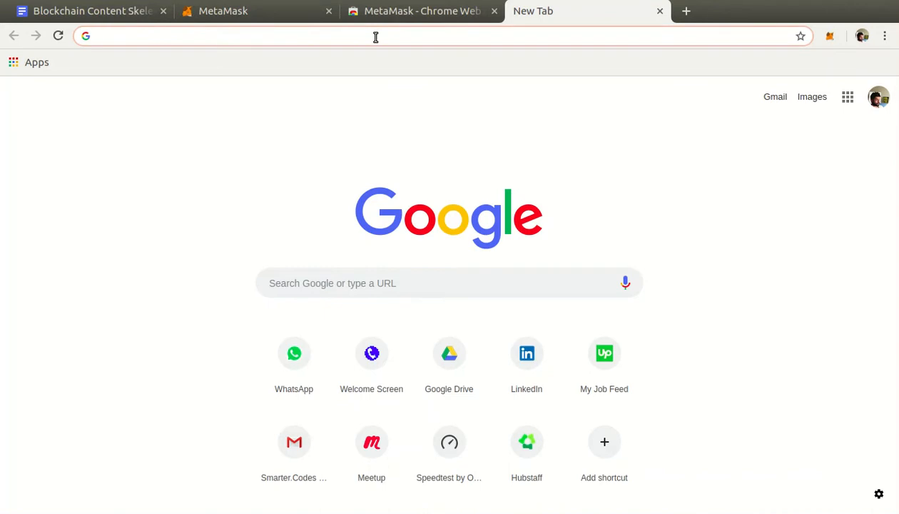
{"action": "type", "text": "ropte"}
{"action": "key", "text": "BackSpace"}
{"action": "key", "text": "BackSpace"}
{"action": "type", "text": "sten "}
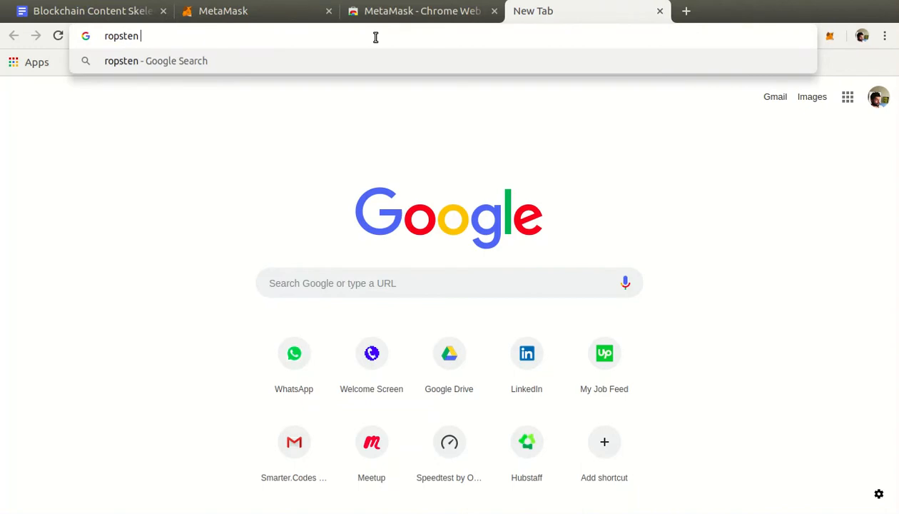
{"action": "type", "text": "faucet"}
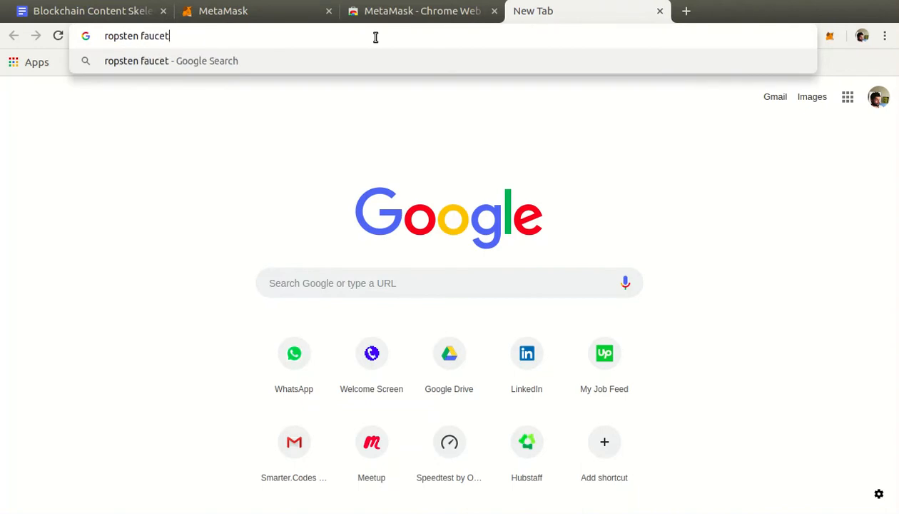
{"action": "key", "text": "Return"}
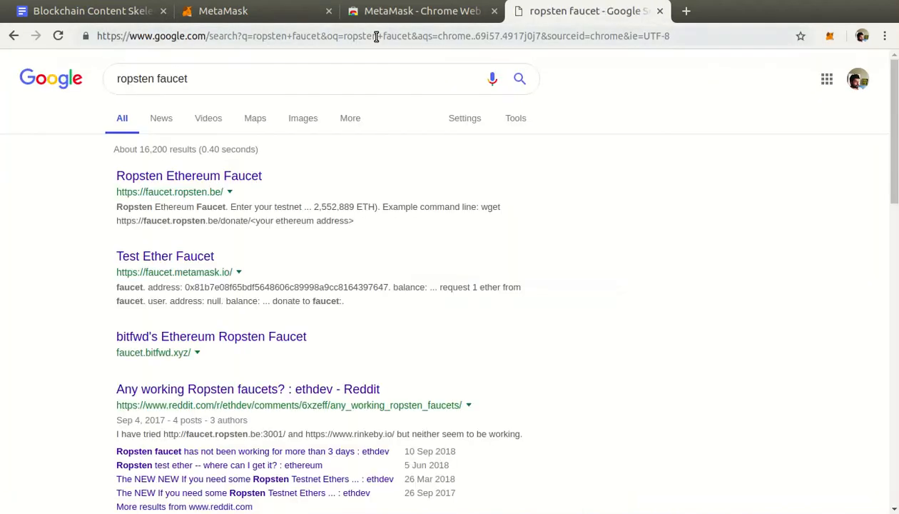
Open the Ropsten Ethereum Faucet search result (faucet.ropsten.be) in a new tab and switch to that tab.
{"action": "right_click", "coordinate": [214, 182]}
{"action": "left_click", "coordinate": [243, 189]}
{"action": "left_click", "coordinate": [713, 15]}
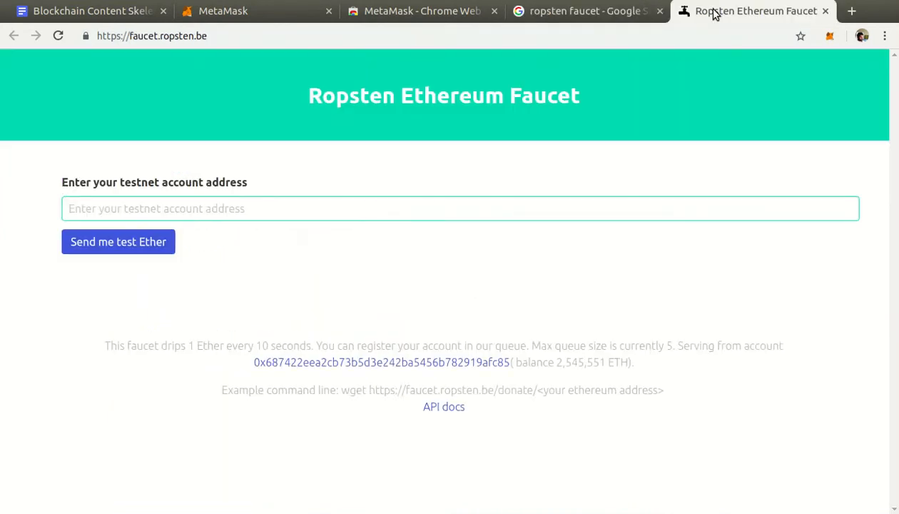
Copy Account 1's address from the MetaMask popup and paste it as the faucet's testnet account address.
{"action": "left_click", "coordinate": [72, 208]}
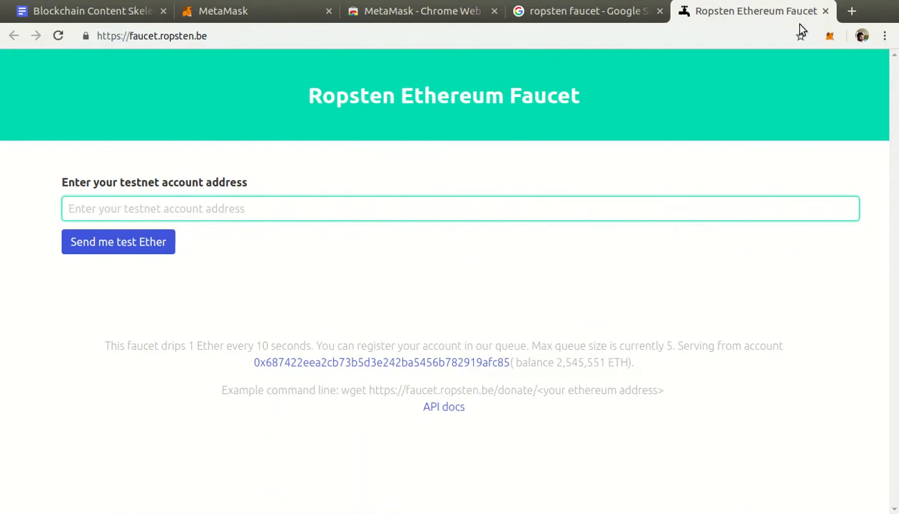
{"action": "left_click", "coordinate": [830, 35]}
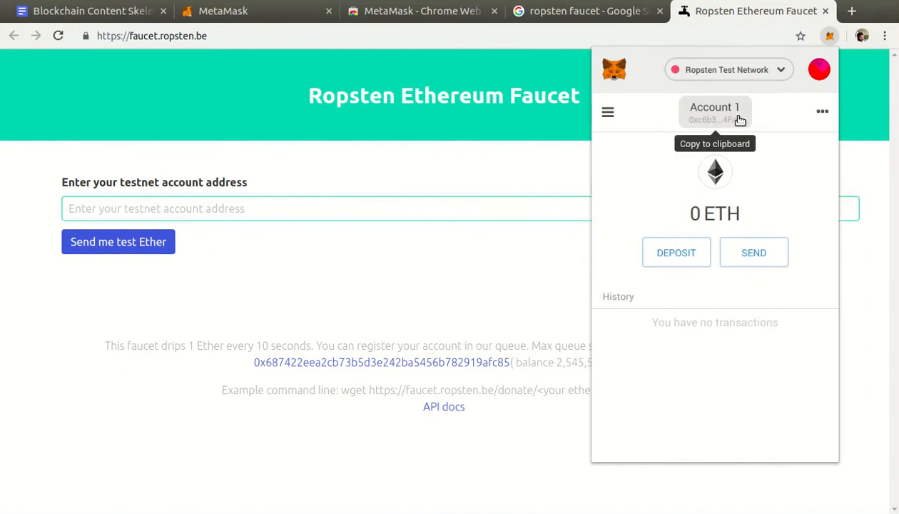
{"action": "left_click_drag", "start_coordinate": [780, 98], "coordinate": [749, 113]}
{"action": "left_click", "coordinate": [735, 123]}
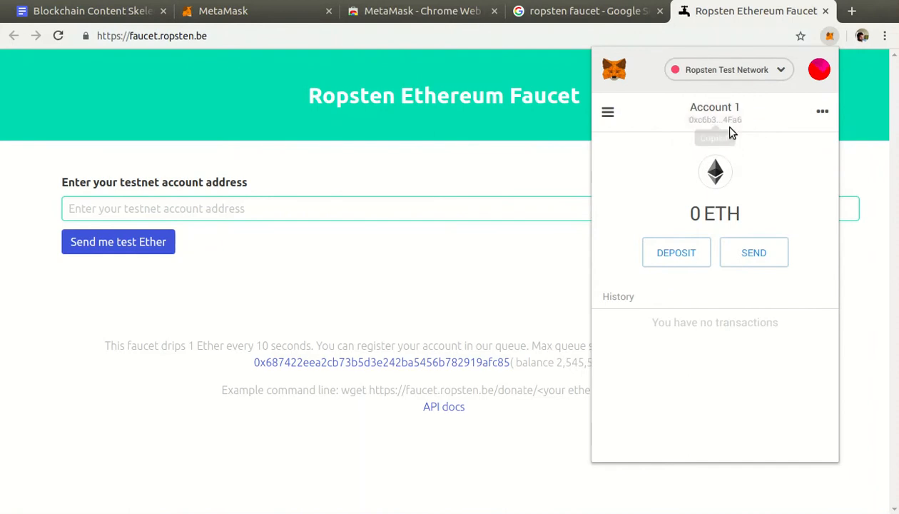
{"action": "left_click", "coordinate": [76, 211]}
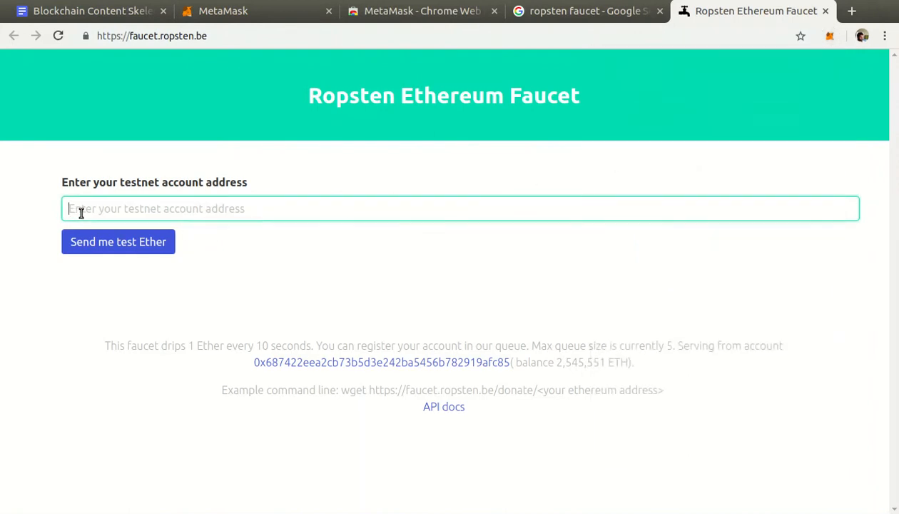
{"action": "right_click", "coordinate": [78, 212]}
{"action": "left_click", "coordinate": [145, 298]}
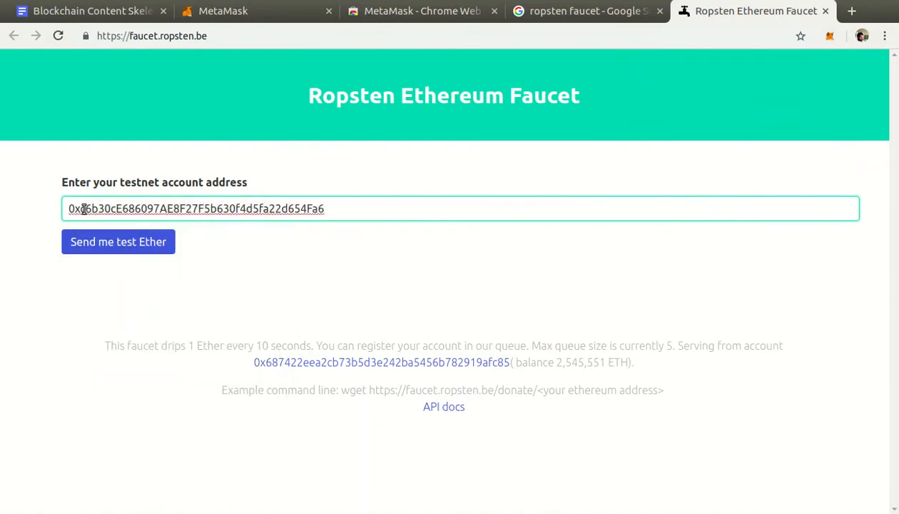
Check the pasted wallet address and request test Ether from the faucet for it.
{"action": "left_click_drag", "start_coordinate": [325, 209], "coordinate": [70, 206]}
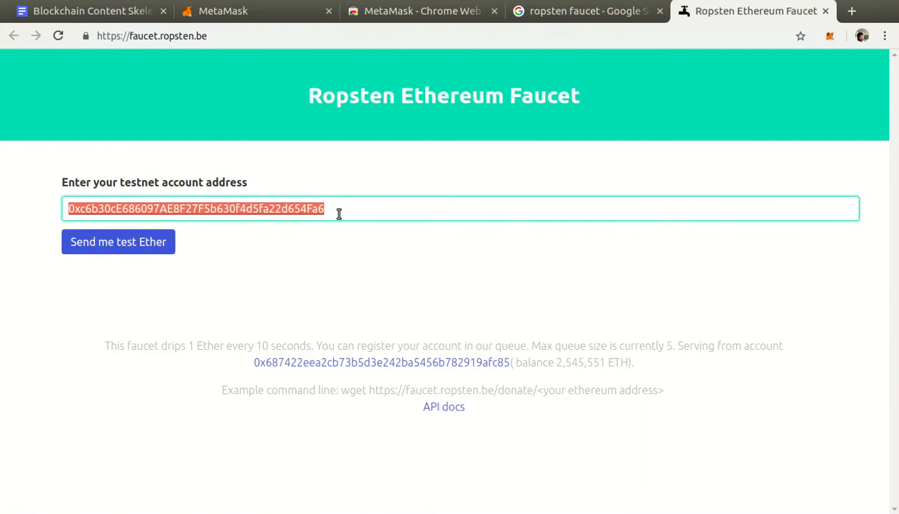
{"action": "left_click", "coordinate": [339, 214]}
{"action": "left_click_drag", "start_coordinate": [337, 213], "coordinate": [70, 195]}
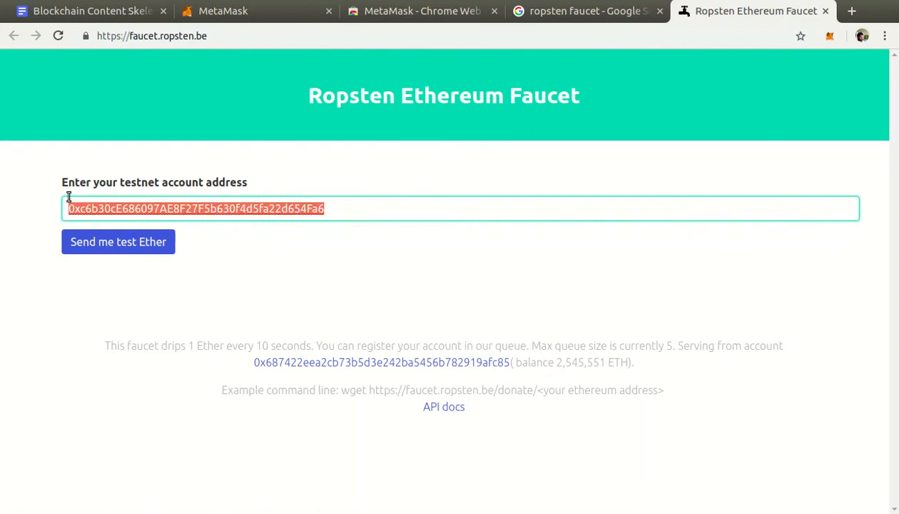
{"action": "left_click", "coordinate": [361, 213]}
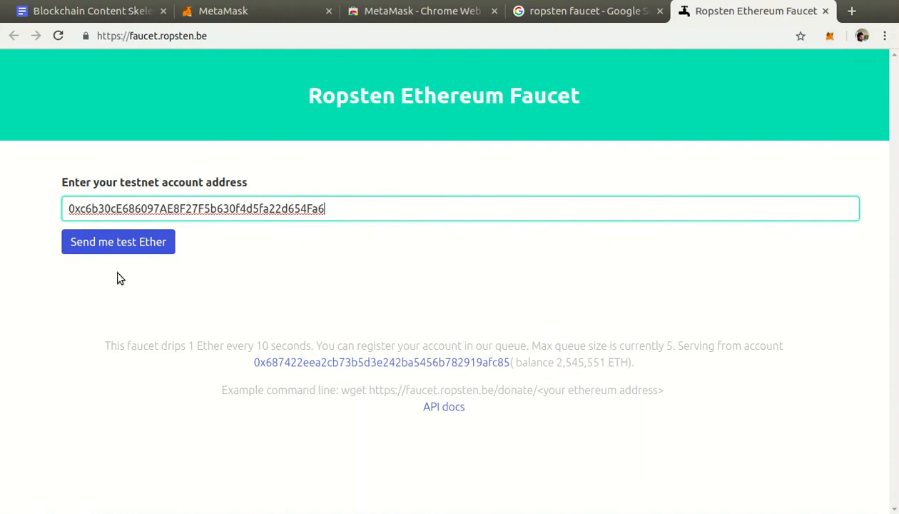
{"action": "left_click", "coordinate": [165, 252]}
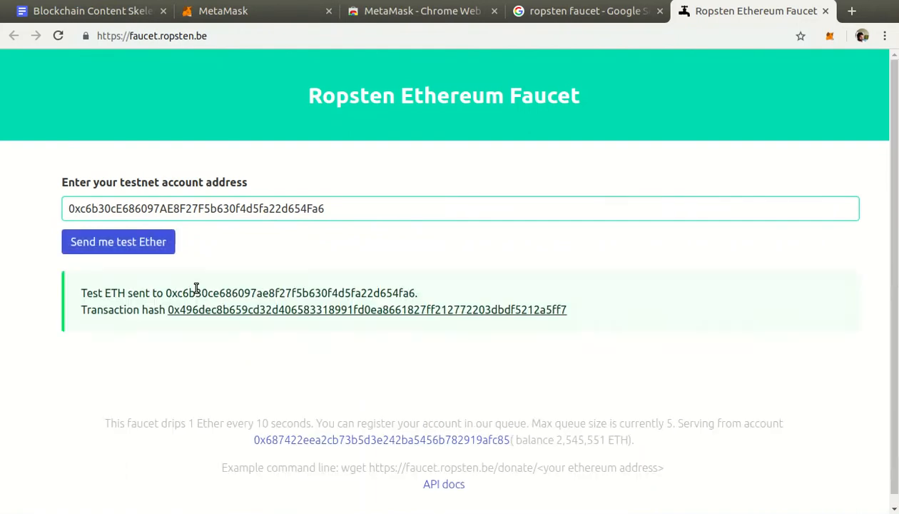
Open the faucet's transaction hash link in a new tab, review the sent message, and switch to the Etherscan transaction page.
{"action": "right_click", "coordinate": [258, 312]}
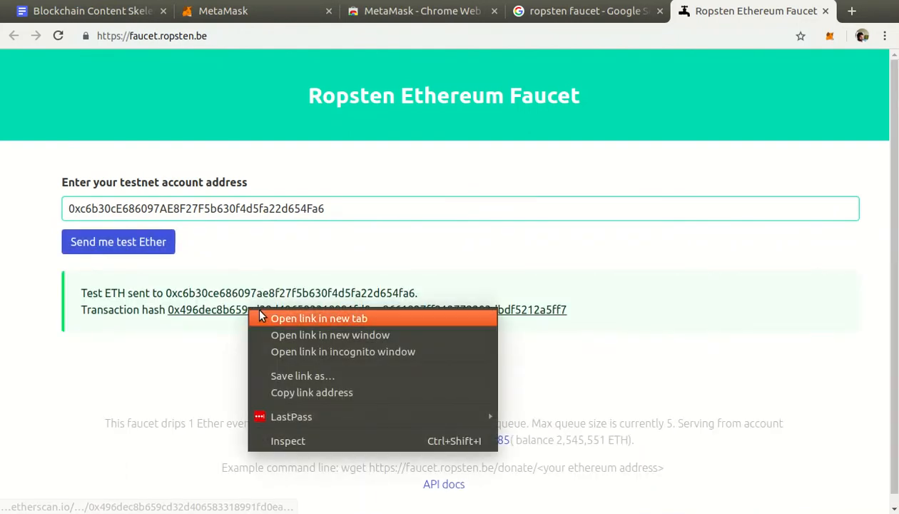
{"action": "left_click", "coordinate": [258, 315]}
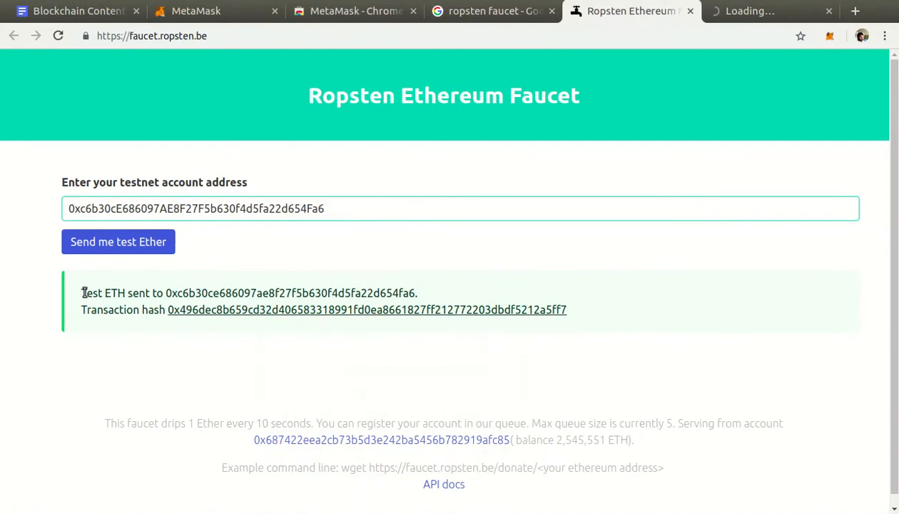
{"action": "left_click_drag", "start_coordinate": [84, 292], "coordinate": [304, 294]}
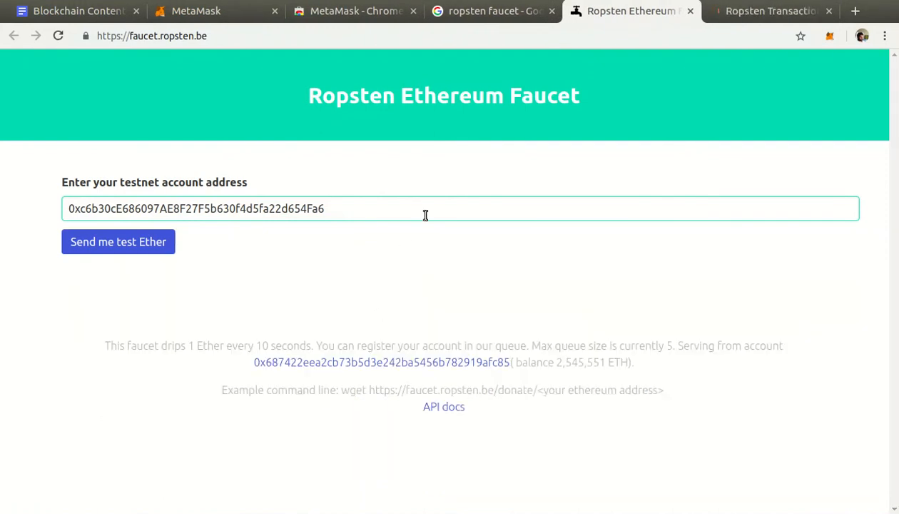
{"action": "mouse_move", "coordinate": [66, 264]}
{"action": "left_mouse_down"}
{"action": "mouse_move", "coordinate": [356, 311]}
{"action": "mouse_move", "coordinate": [681, 328]}
{"action": "left_mouse_up"}
{"action": "left_click", "coordinate": [737, 16]}
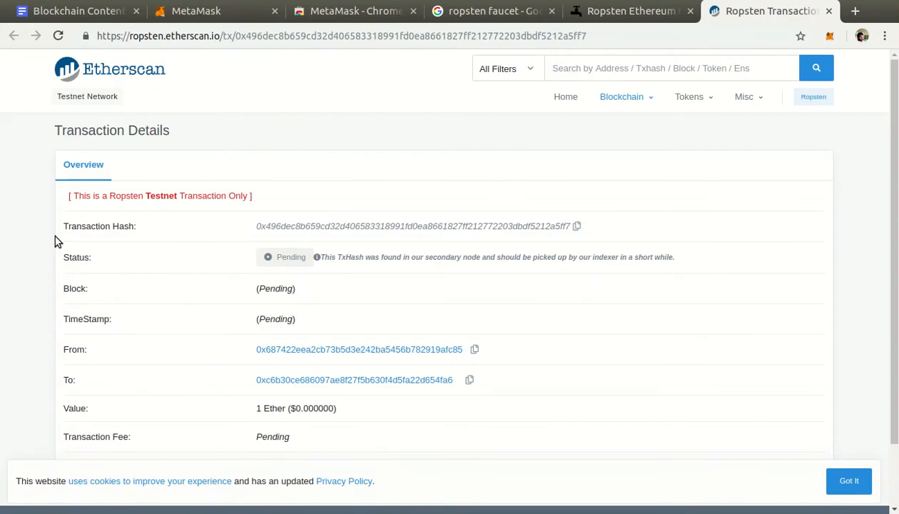
Reload the Etherscan transaction page and examine the transaction's status, value, and From and To addresses.
{"action": "left_click", "coordinate": [58, 35]}
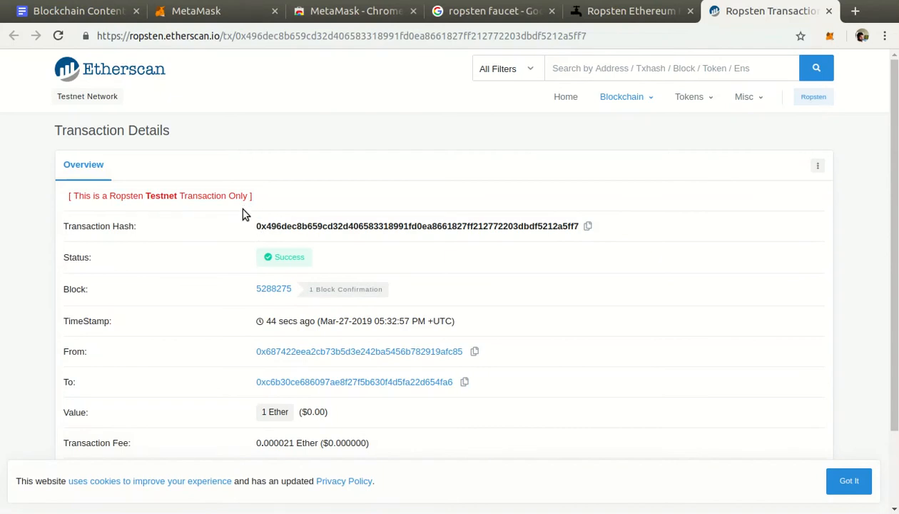
{"action": "left_click_drag", "start_coordinate": [66, 411], "coordinate": [286, 415]}
{"action": "left_click", "coordinate": [289, 417]}
{"action": "left_click_drag", "start_coordinate": [221, 333], "coordinate": [541, 369]}
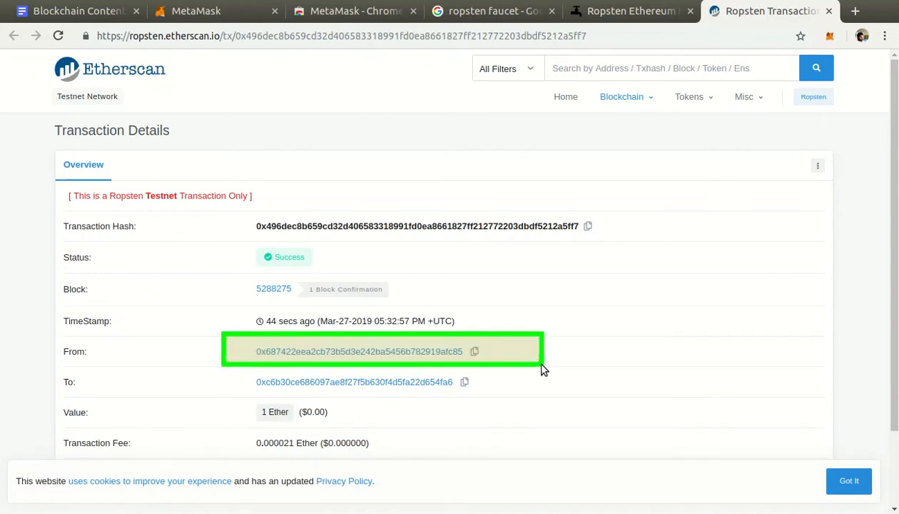
{"action": "mouse_move", "coordinate": [580, 309]}
{"action": "left_mouse_down"}
{"action": "mouse_move", "coordinate": [562, 355]}
{"action": "mouse_move", "coordinate": [546, 354]}
{"action": "left_mouse_up"}
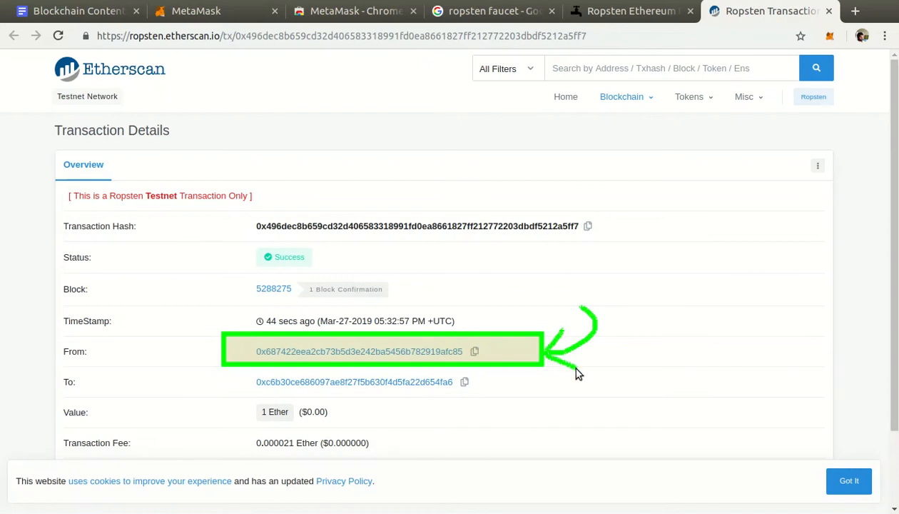
{"action": "key", "text": "super+k"}
{"action": "left_click_drag", "start_coordinate": [226, 362], "coordinate": [529, 395]}
{"action": "key", "text": "super+k"}
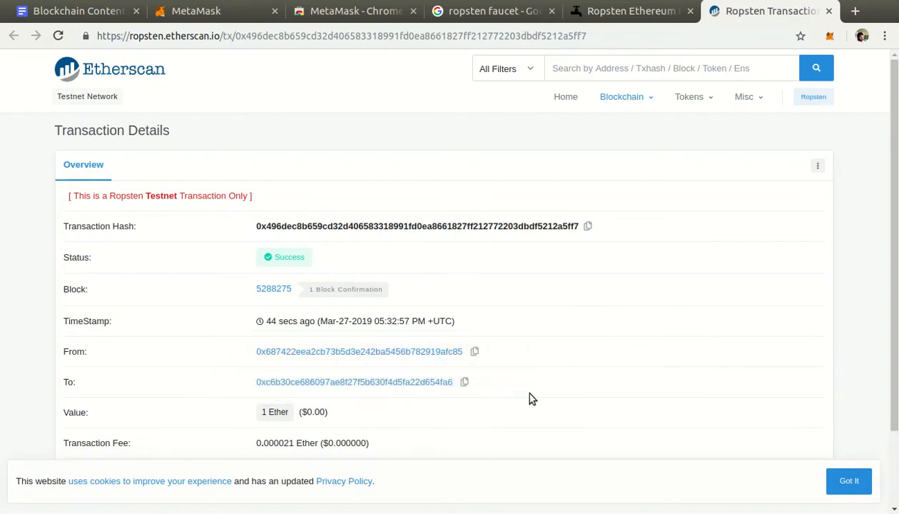
{"action": "left_click_drag", "start_coordinate": [259, 350], "coordinate": [552, 374]}
{"action": "key", "text": "super+k"}
Revisit the Ropsten Ethereum Faucet page as the source of the Ether, and return to the Etherscan transaction page.
{"action": "left_click", "coordinate": [628, 11]}
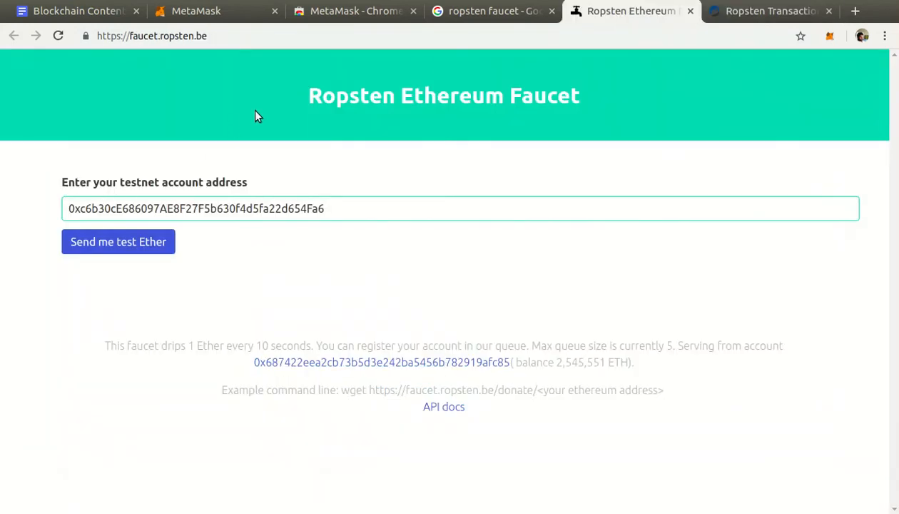
{"action": "left_click_drag", "start_coordinate": [35, 81], "coordinate": [705, 289]}
{"action": "key", "text": "super+k"}
{"action": "left_click", "coordinate": [736, 12]}
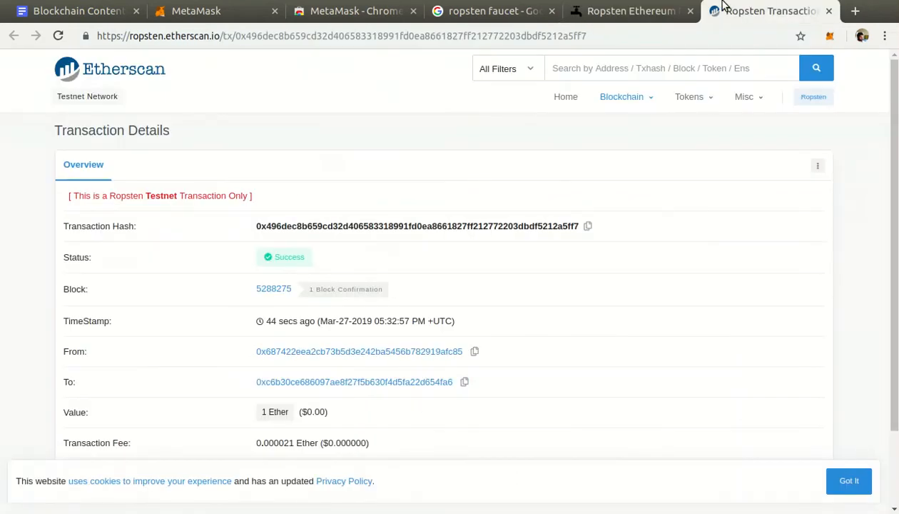
Check Account 1's Ropsten balance in the MetaMask popup and compare it with the transaction status on Etherscan.
{"action": "left_click", "coordinate": [833, 38]}
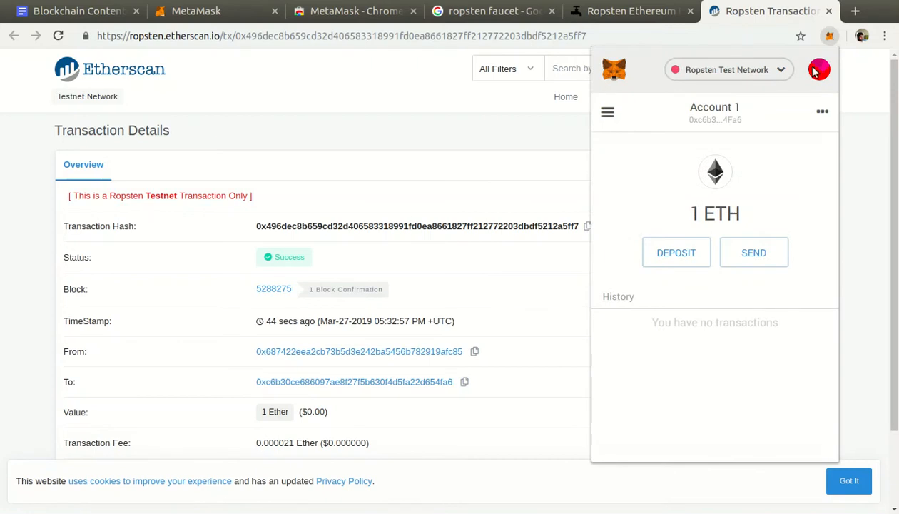
{"action": "left_click_drag", "start_coordinate": [648, 184], "coordinate": [808, 230]}
{"action": "left_click", "coordinate": [504, 172]}
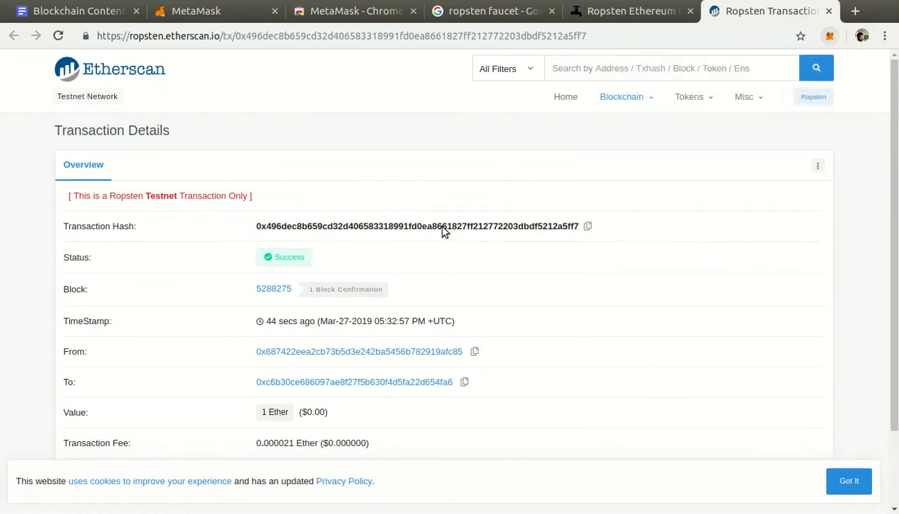
{"action": "left_click_drag", "start_coordinate": [272, 264], "coordinate": [391, 287]}
{"action": "left_click", "coordinate": [829, 37]}
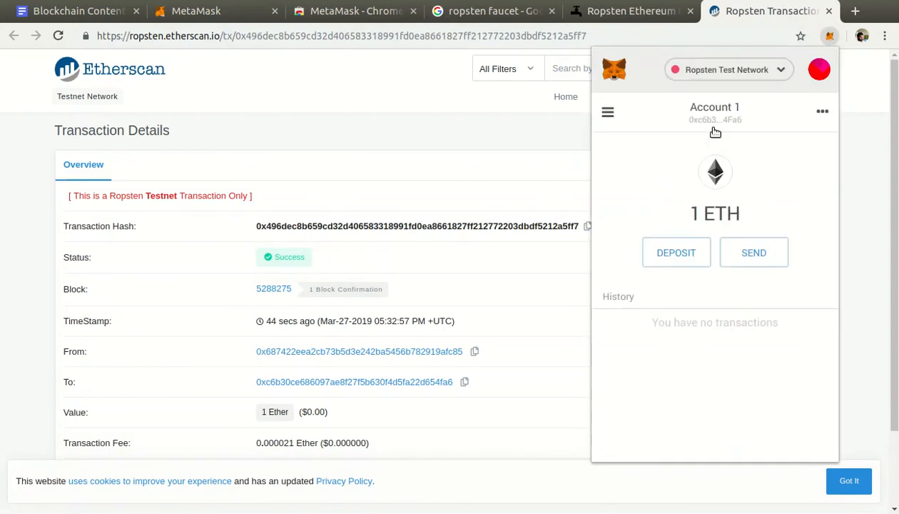
{"action": "left_click_drag", "start_coordinate": [657, 183], "coordinate": [756, 216]}
Switch the wallet to the Main Ethereum Network to compare its balance, and switch back to the Ropsten Test Network.
{"action": "left_click", "coordinate": [778, 72]}
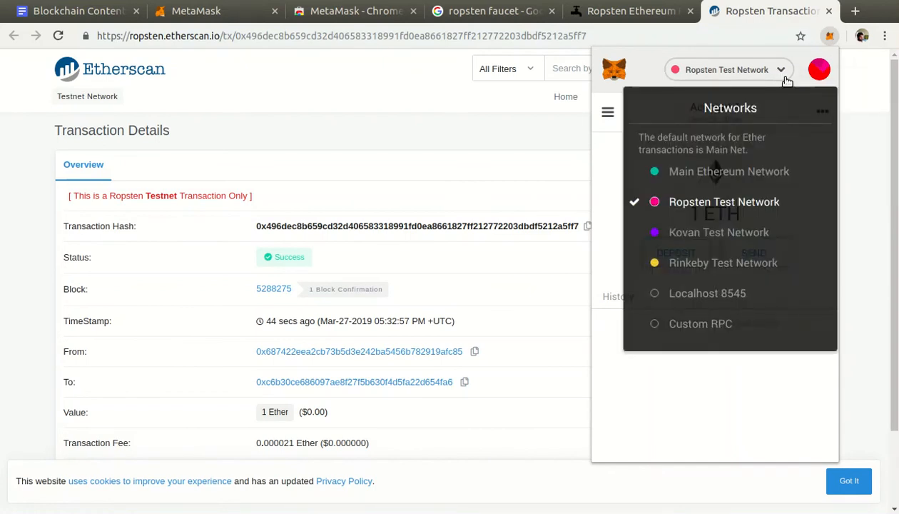
{"action": "left_click", "coordinate": [781, 173]}
{"action": "left_click", "coordinate": [769, 70]}
{"action": "left_click", "coordinate": [768, 69]}
{"action": "left_click", "coordinate": [768, 70]}
{"action": "left_click", "coordinate": [760, 198]}
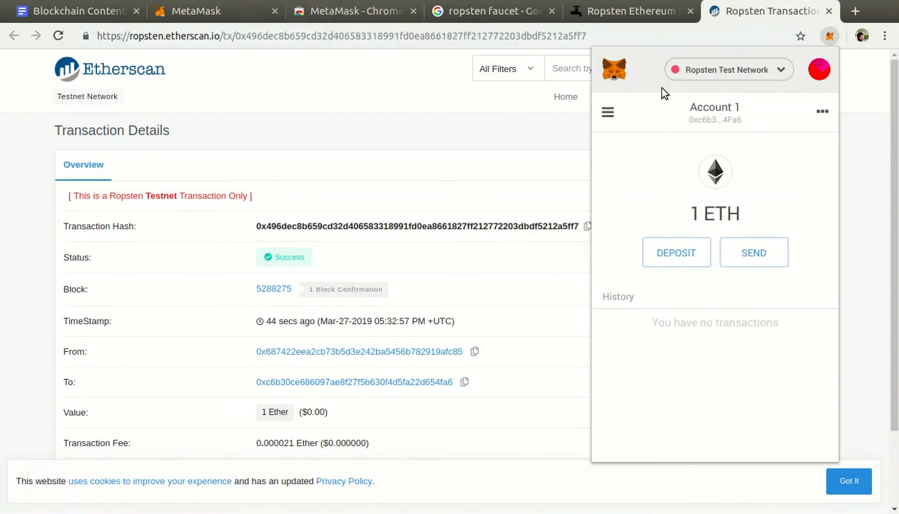
Switch to the gedit document holding the backup phrase, select the whole phrase, and move the window clear of the MetaMask extension.
{"action": "key", "text": "alt+Tab"}
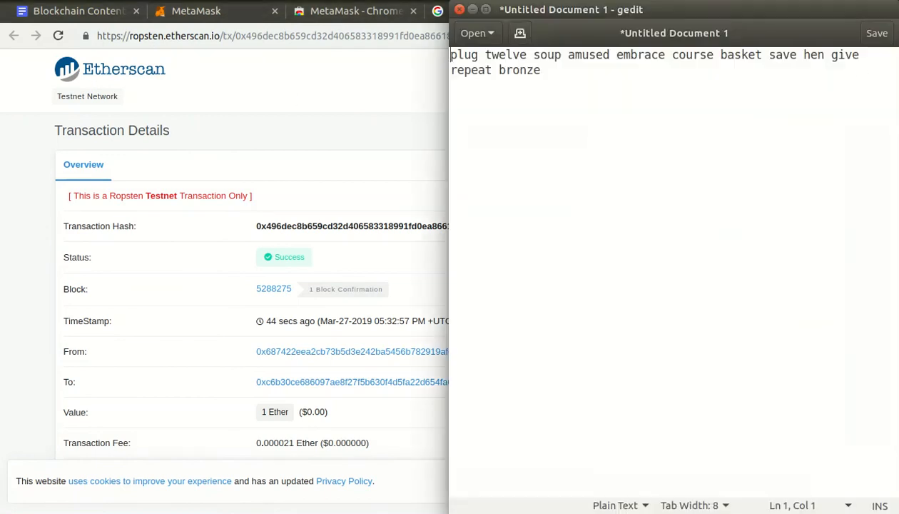
{"action": "key", "text": "ctrl+a"}
{"action": "left_click_drag", "start_coordinate": [610, 15], "coordinate": [185, 130]}
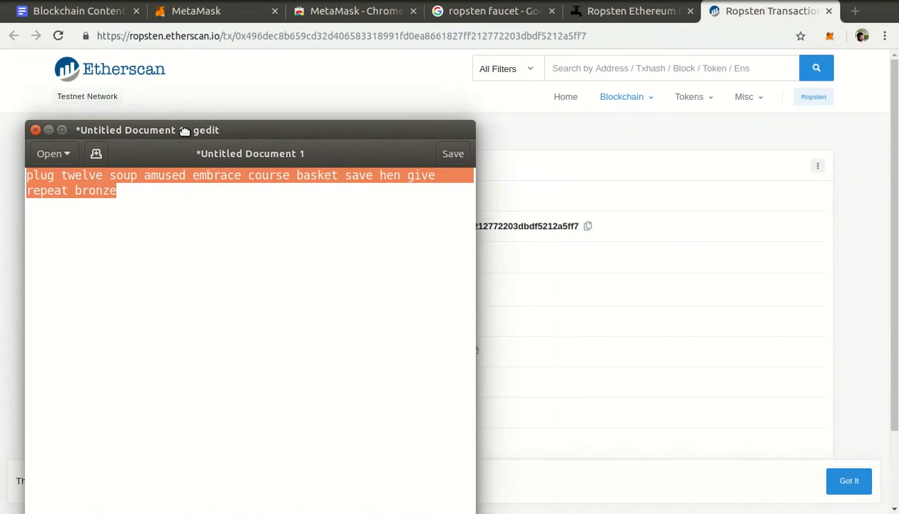
Return to Chrome, reopen the MetaMask popup, and review Account 1's wallet on the Ropsten Test Network.
{"action": "left_click", "coordinate": [831, 37]}
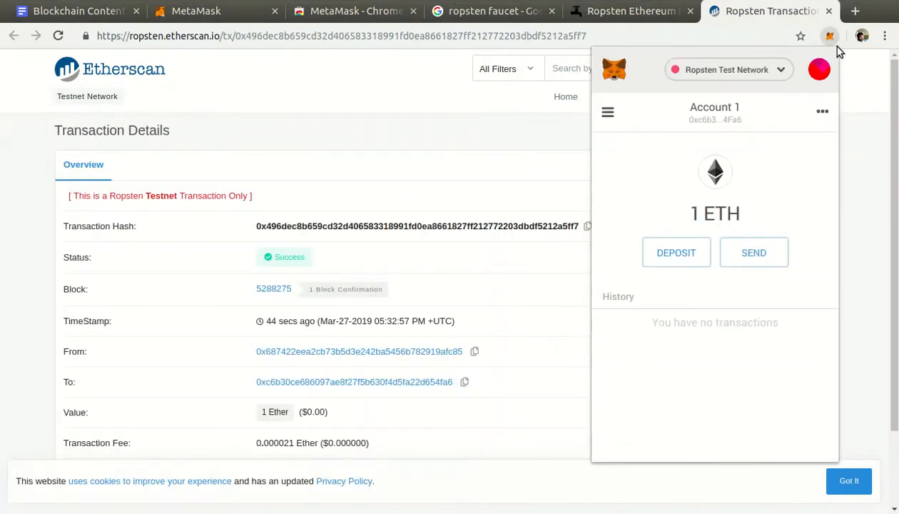
{"action": "mouse_move", "coordinate": [839, 51]}
{"action": "left_mouse_down"}
{"action": "mouse_move", "coordinate": [636, 415]}
{"action": "mouse_move", "coordinate": [586, 476]}
{"action": "left_mouse_up"}
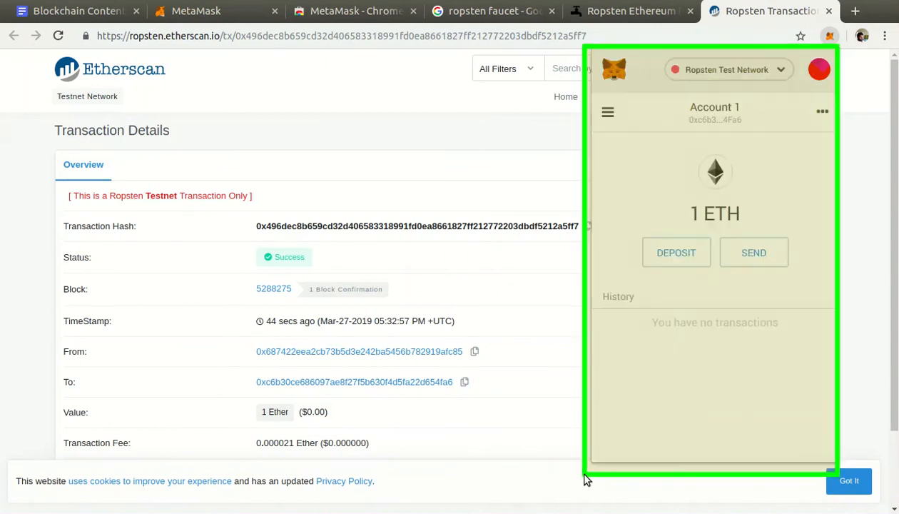
{"action": "key", "text": "super+alt+k"}
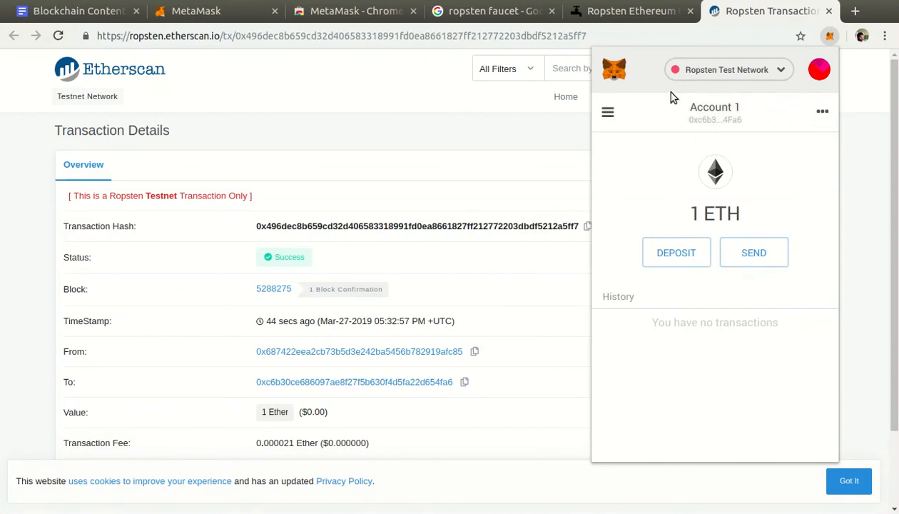
{"action": "left_click_drag", "start_coordinate": [835, 47], "coordinate": [598, 427]}
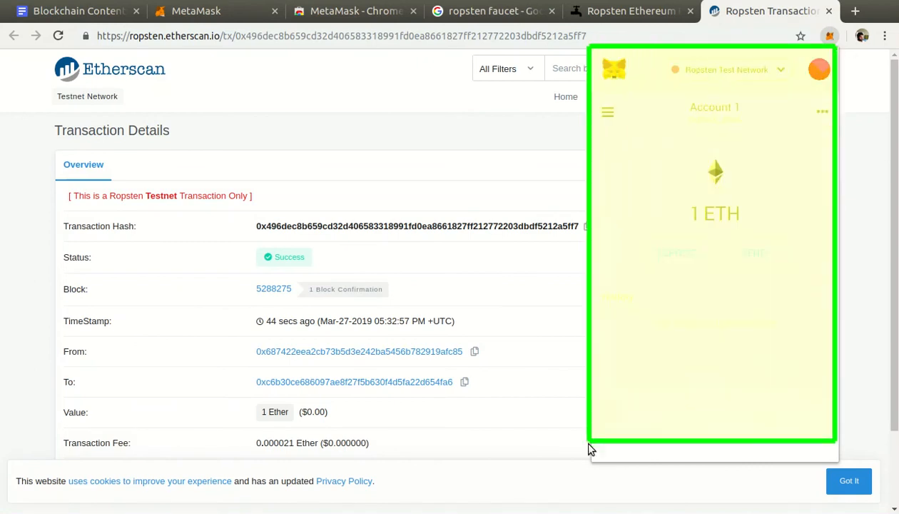
{"action": "key", "text": "super+alt+k"}
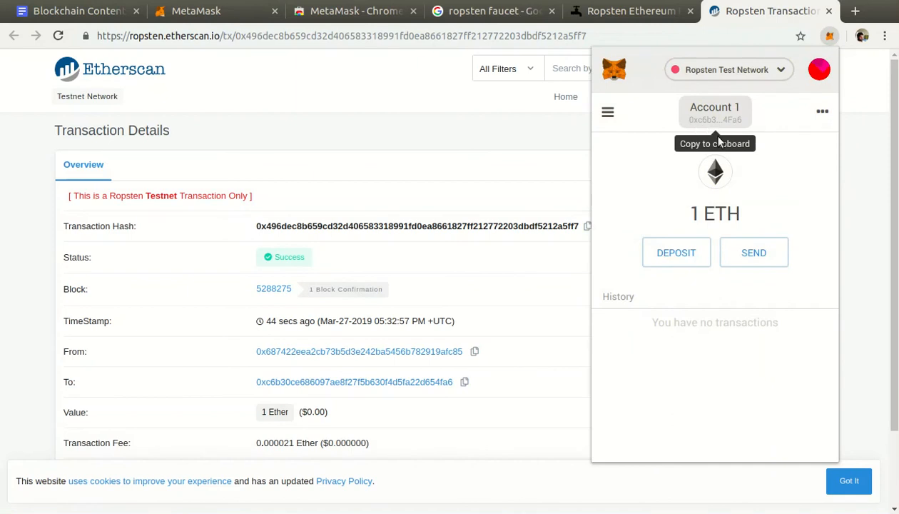
{"action": "mouse_move", "coordinate": [818, 218]}
{"action": "left_mouse_down"}
{"action": "mouse_move", "coordinate": [779, 230]}
{"action": "mouse_move", "coordinate": [782, 260]}
{"action": "left_mouse_up"}
Open the Send ETH form for Account 1, try an amount of 0.5 ETH, and close the form without sending.
{"action": "left_click", "coordinate": [782, 250]}
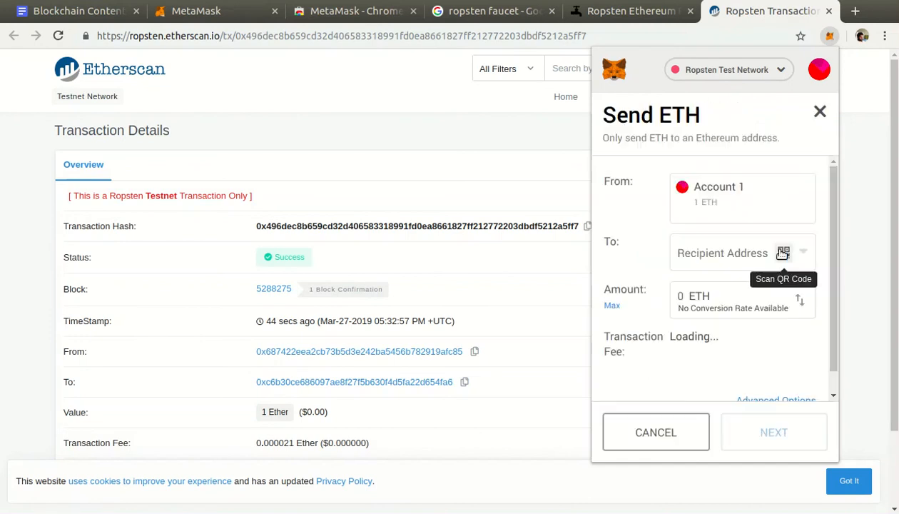
{"action": "left_click", "coordinate": [711, 259]}
{"action": "left_click", "coordinate": [697, 292]}
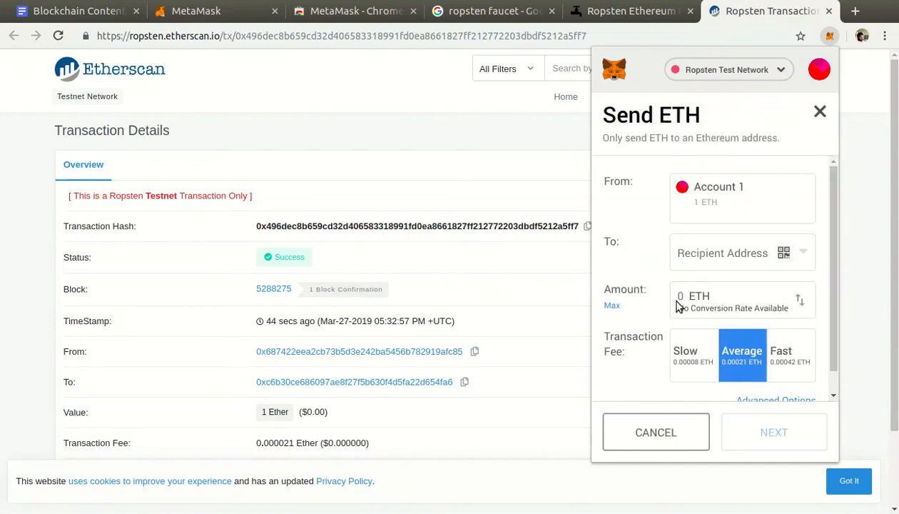
{"action": "type", "text": "0.5"}
{"action": "left_click", "coordinate": [820, 113]}
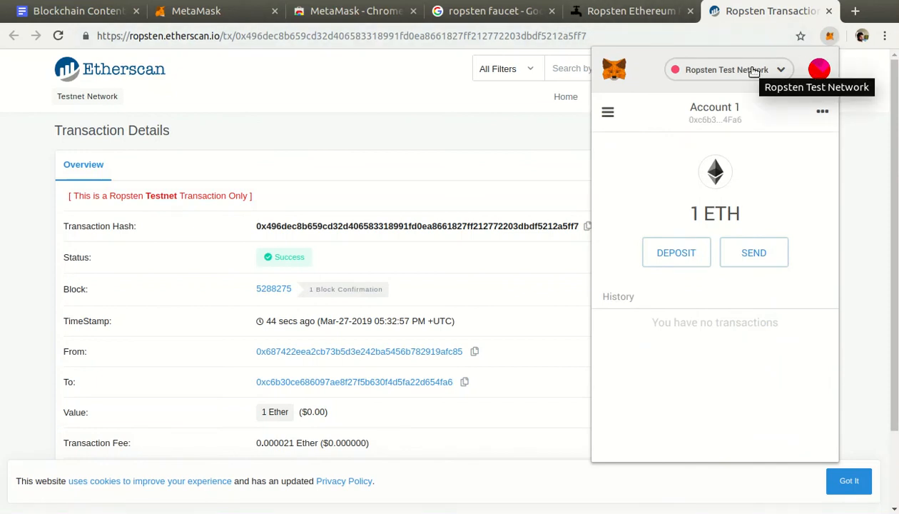
Review the list of available networks and the My Accounts options in the MetaMask popup, and return to Account 1's wallet view.
{"action": "left_click", "coordinate": [729, 72]}
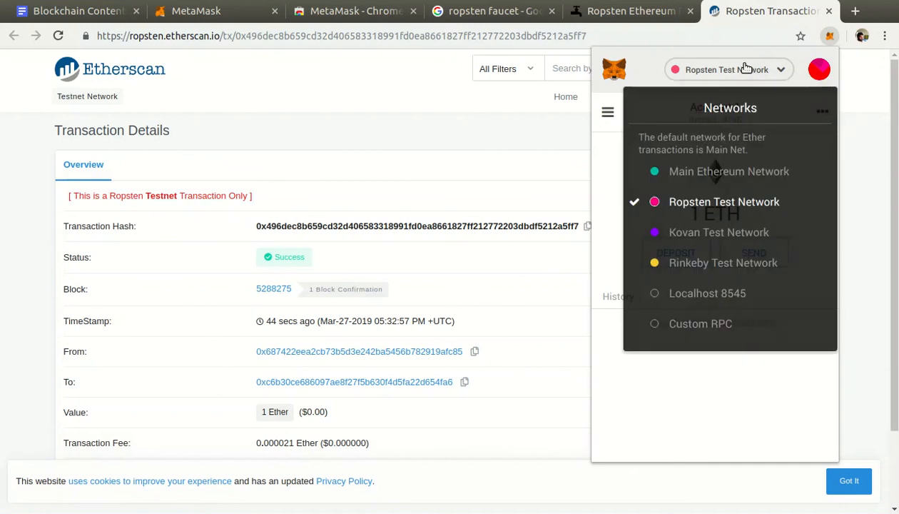
{"action": "left_click", "coordinate": [740, 70]}
{"action": "left_click", "coordinate": [821, 71]}
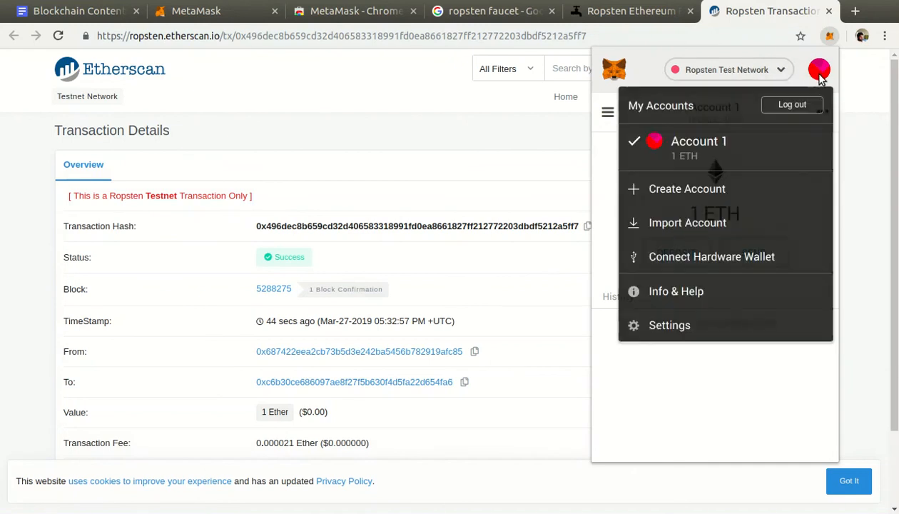
{"action": "left_click", "coordinate": [820, 74]}
{"action": "left_click", "coordinate": [821, 74]}
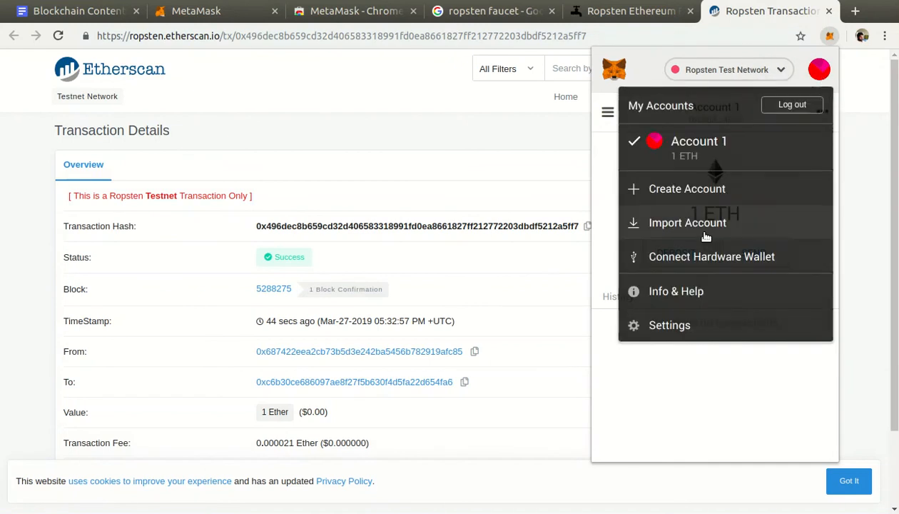
{"action": "left_click", "coordinate": [812, 68]}
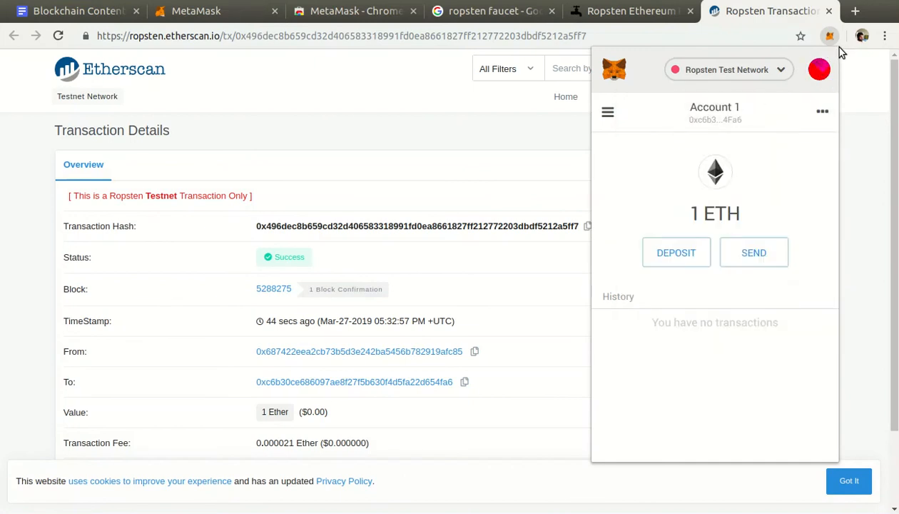
{"action": "left_click_drag", "start_coordinate": [840, 48], "coordinate": [580, 474]}
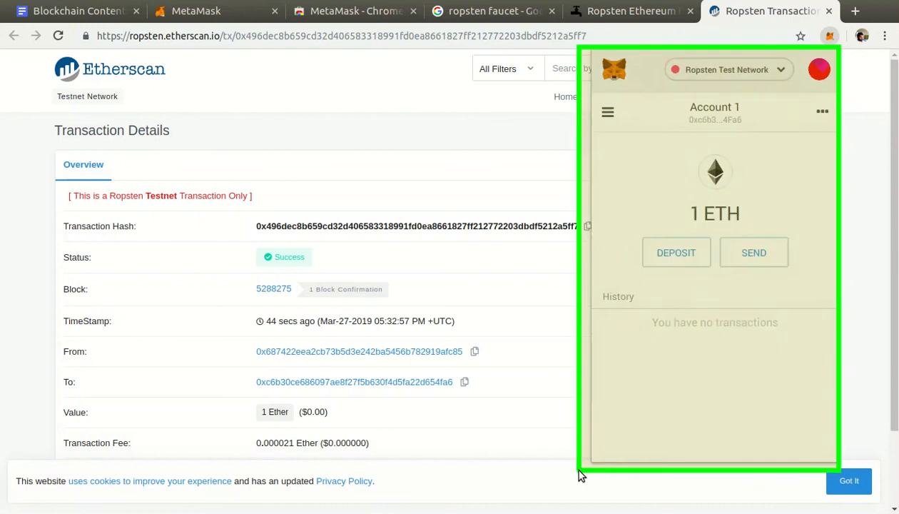
{"action": "key", "text": "super+alt+k"}
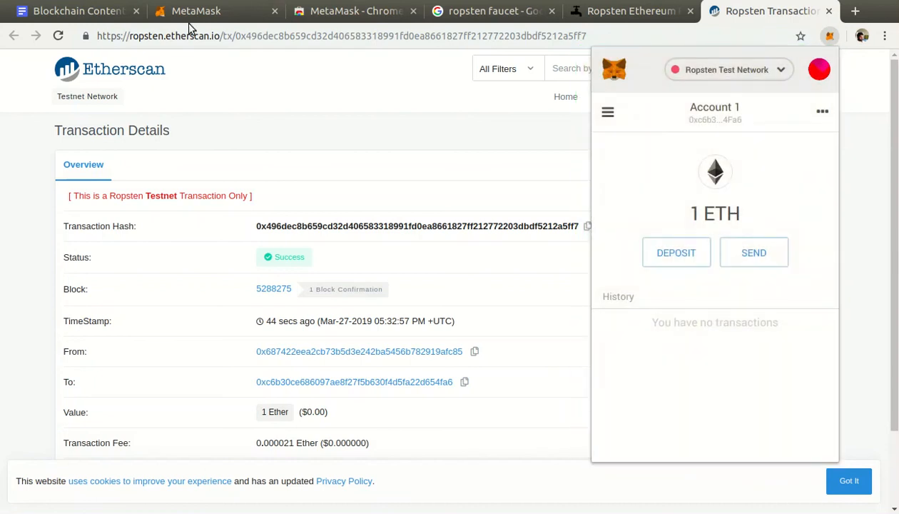
Switch to the Blockchain Course document and highlight the three story lessons, items 2 to 4, under Become a Blockchain User.
{"action": "left_click", "coordinate": [72, 15]}
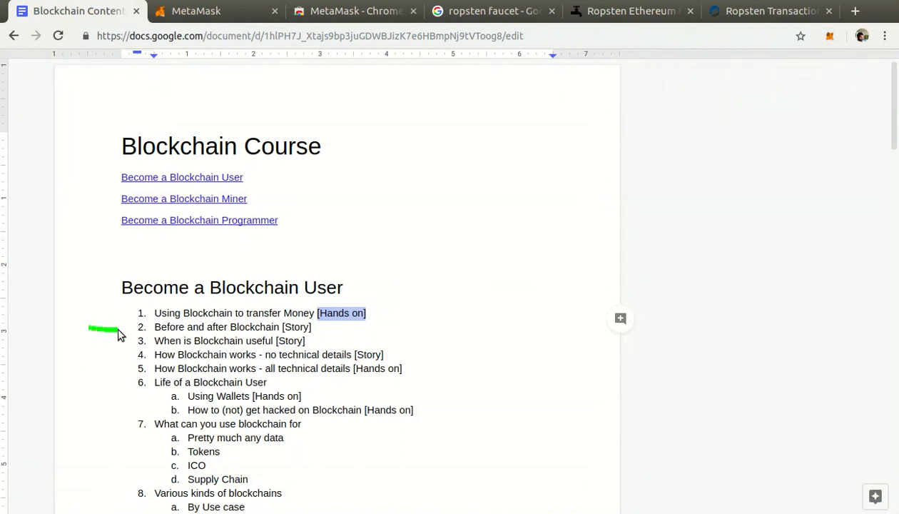
{"action": "mouse_move", "coordinate": [122, 322]}
{"action": "left_mouse_down"}
{"action": "mouse_move", "coordinate": [134, 329]}
{"action": "mouse_move", "coordinate": [120, 334]}
{"action": "mouse_move", "coordinate": [281, 327]}
{"action": "left_mouse_up"}
{"action": "left_click_drag", "start_coordinate": [151, 327], "coordinate": [400, 351]}
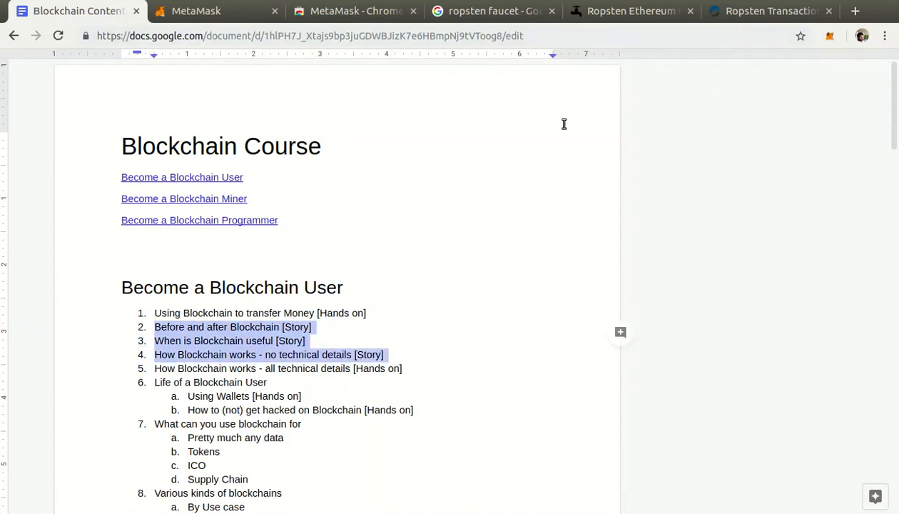
{"action": "left_click", "coordinate": [399, 328]}
{"action": "left_click", "coordinate": [385, 301]}
{"action": "left_click", "coordinate": [398, 312]}
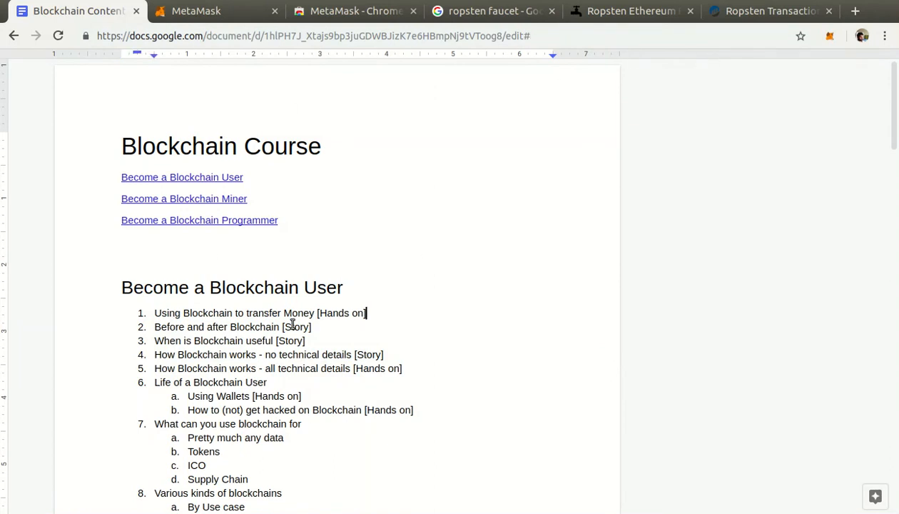
Highlight the phrases "to transfer Money" and "Using Blockchain" in the first lesson title.
{"action": "left_click_drag", "start_coordinate": [156, 315], "coordinate": [313, 312]}
{"action": "double_click", "coordinate": [238, 312]}
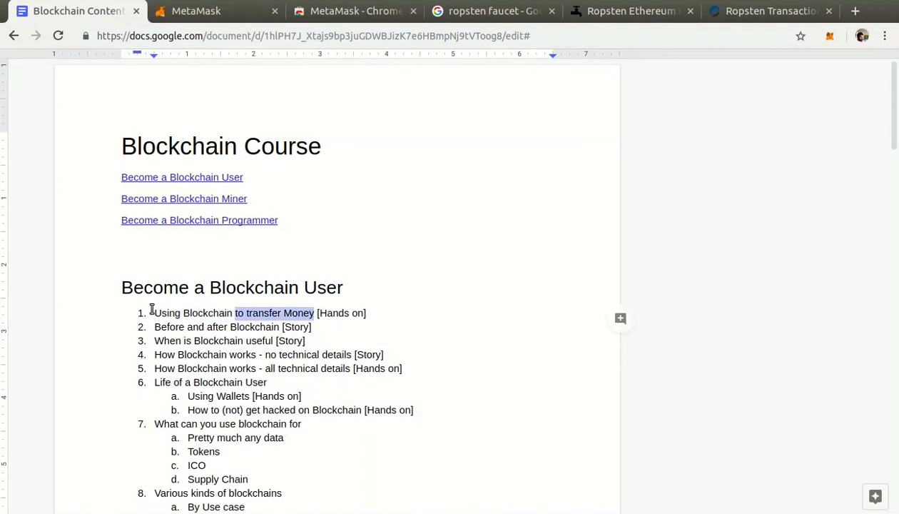
{"action": "left_click_drag", "start_coordinate": [157, 313], "coordinate": [235, 314]}
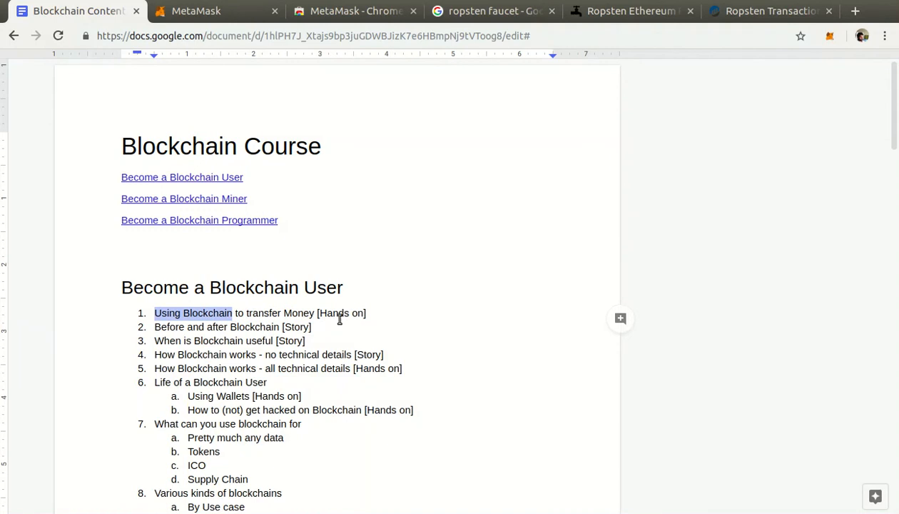
Review the remaining lessons listed under Become a Blockchain User, starting from "Before and after Blockchain".
{"action": "scroll", "coordinate": [307, 318], "scroll_direction": "down", "scroll_amount": 3}
{"action": "left_click", "coordinate": [152, 217]}
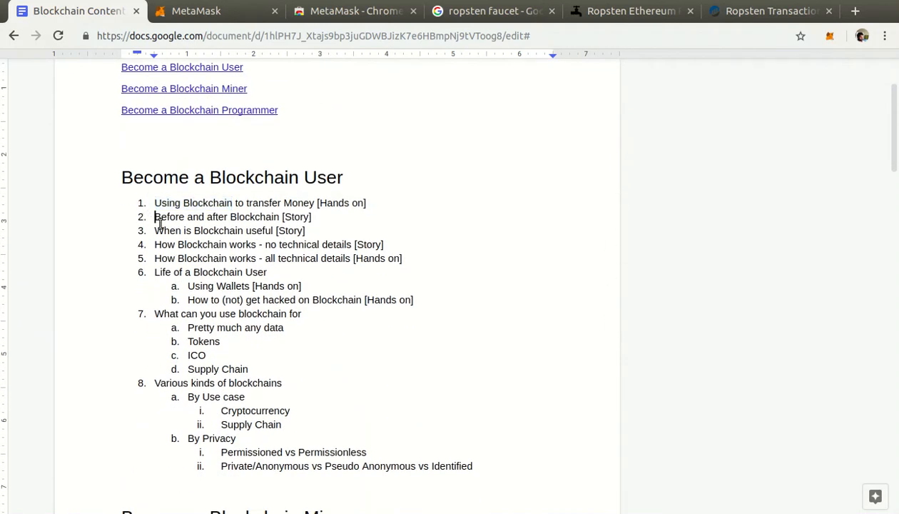
{"action": "left_click", "coordinate": [106, 210]}
{"action": "mouse_move", "coordinate": [92, 214]}
{"action": "left_mouse_down"}
{"action": "mouse_move", "coordinate": [138, 223]}
{"action": "mouse_move", "coordinate": [123, 232]}
{"action": "left_mouse_up"}
{"action": "key", "text": "alt+super+k"}
{"action": "left_click_drag", "start_coordinate": [217, 229], "coordinate": [244, 230]}
{"action": "left_click", "coordinate": [115, 217]}
{"action": "mouse_move", "coordinate": [87, 209]}
{"action": "left_mouse_down"}
{"action": "mouse_move", "coordinate": [607, 312]}
{"action": "mouse_move", "coordinate": [428, 321]}
{"action": "mouse_move", "coordinate": [462, 282]}
{"action": "mouse_move", "coordinate": [461, 256]}
{"action": "left_mouse_up"}
{"action": "left_click", "coordinate": [711, 0]}
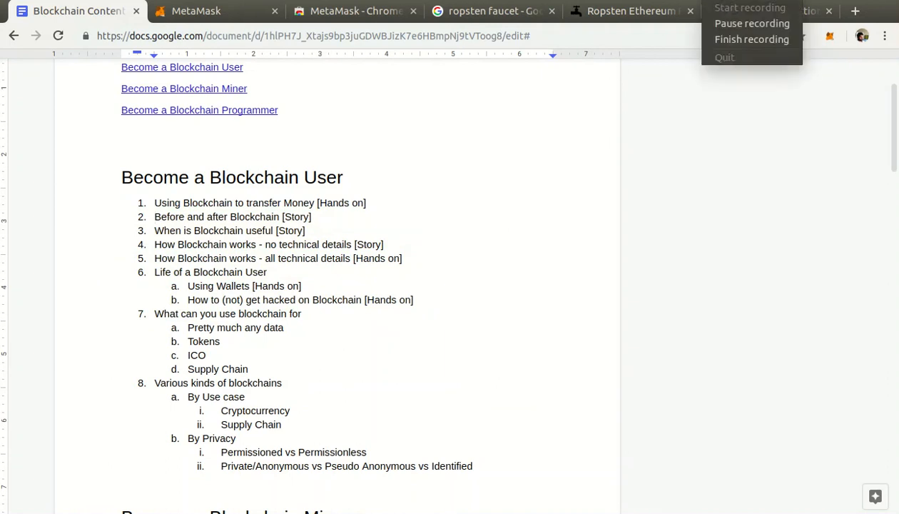